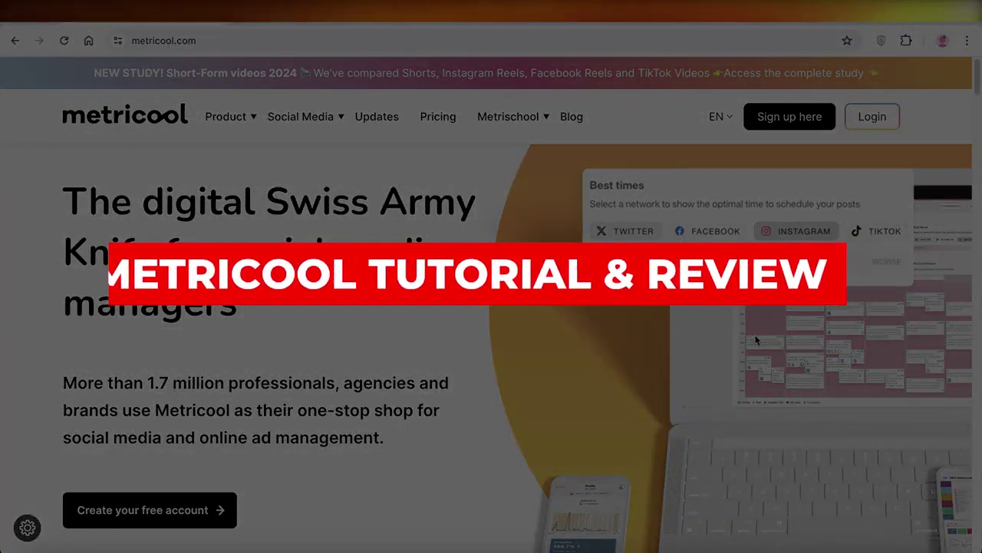
# Scroll down through the Metricool homepage and back up a little.
pyautogui.scroll(-1, 683, 319)
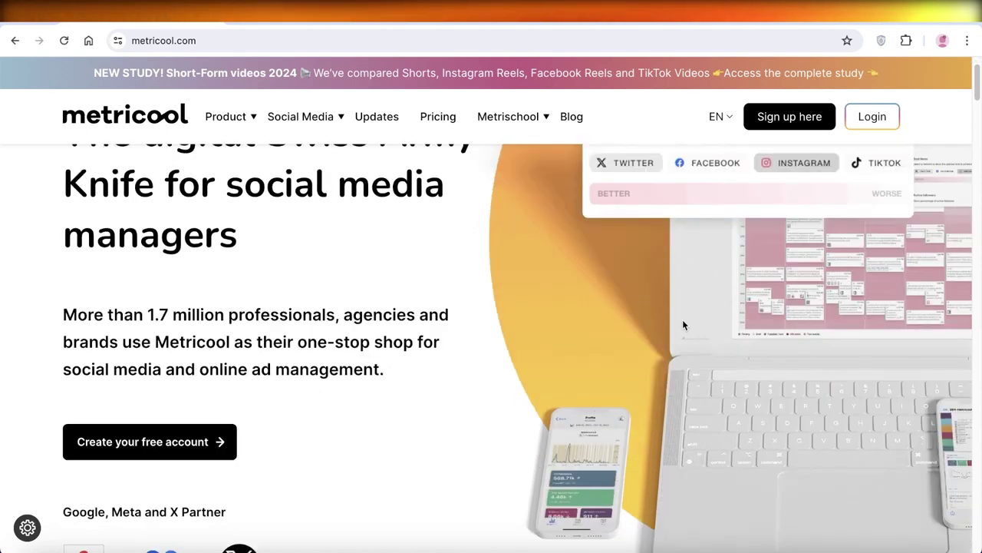
pyautogui.scroll(-3, 653, 329)
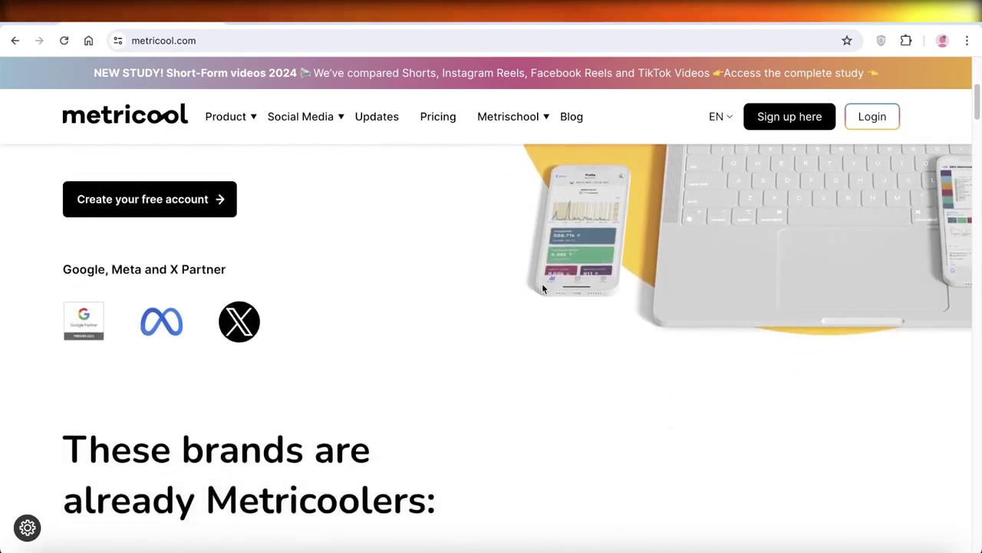
pyautogui.scroll(-3, 527, 310)
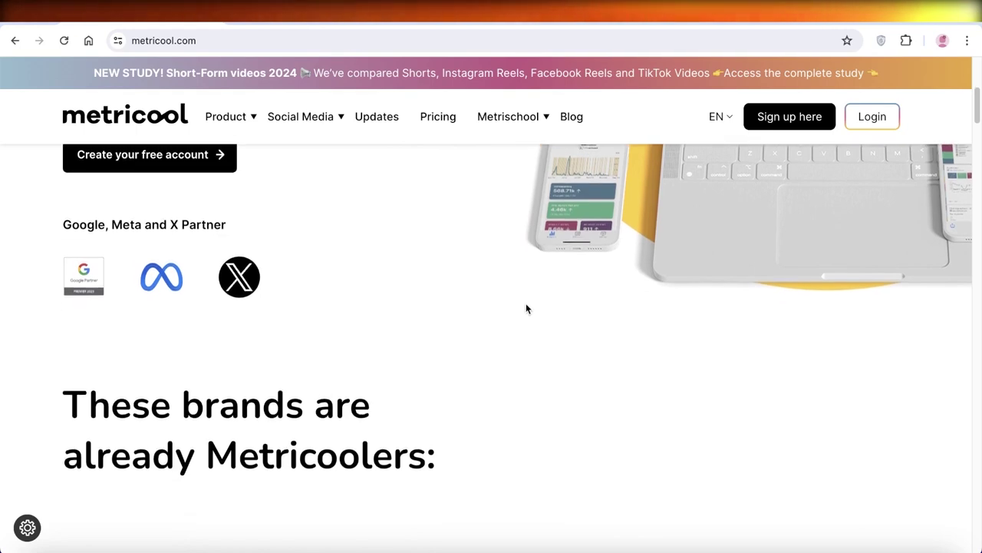
pyautogui.scroll(-5, 527, 312)
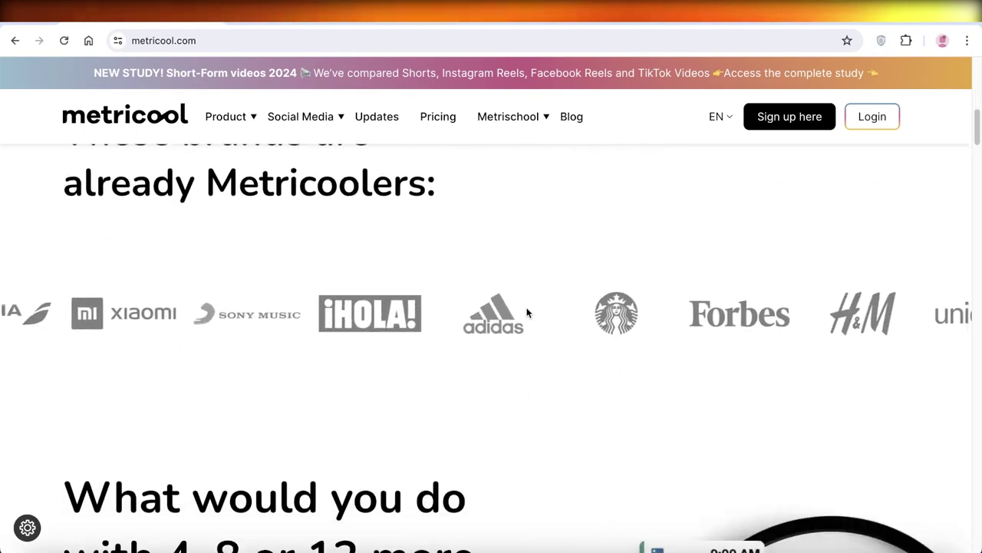
pyautogui.scroll(-6, 512, 305)
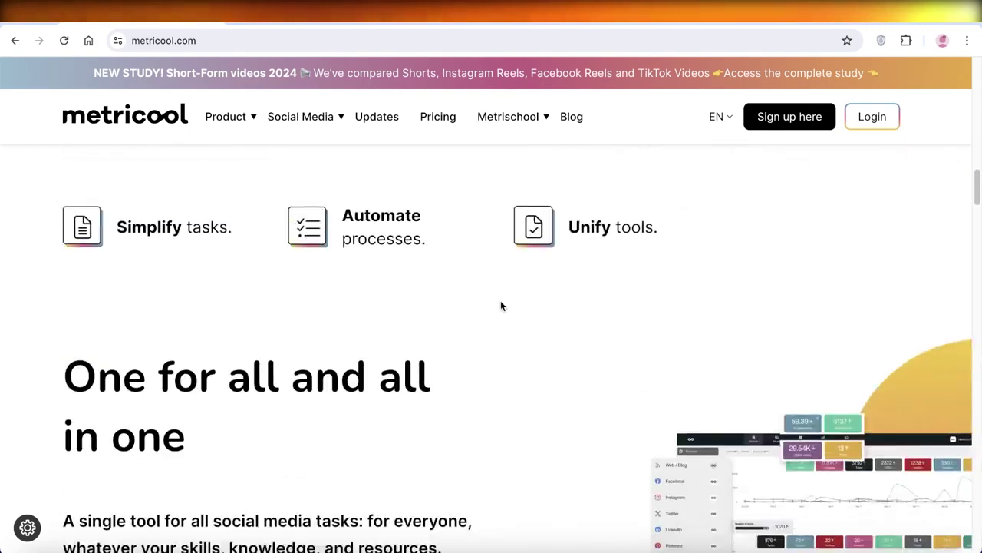
pyautogui.scroll(-5, 498, 304)
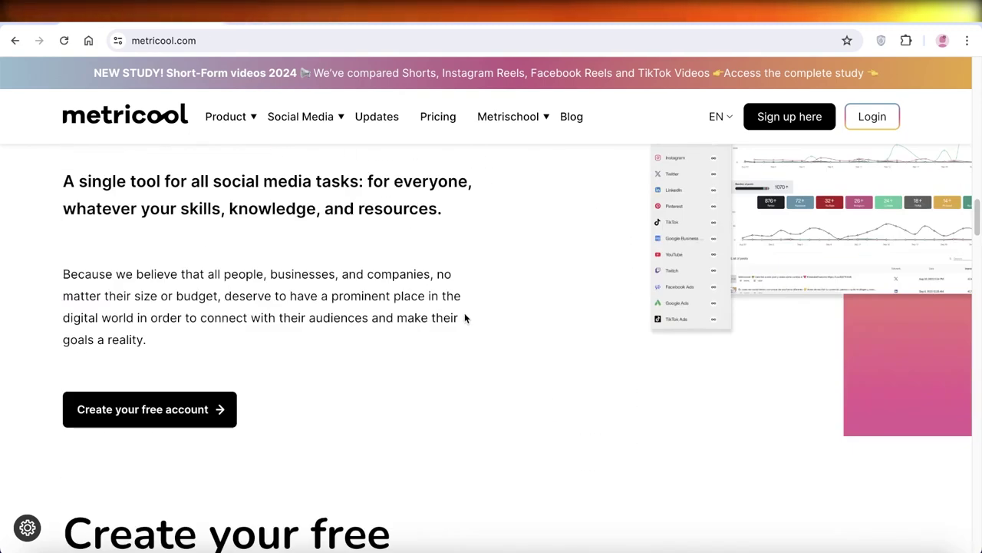
pyautogui.scroll(-2, 466, 318)
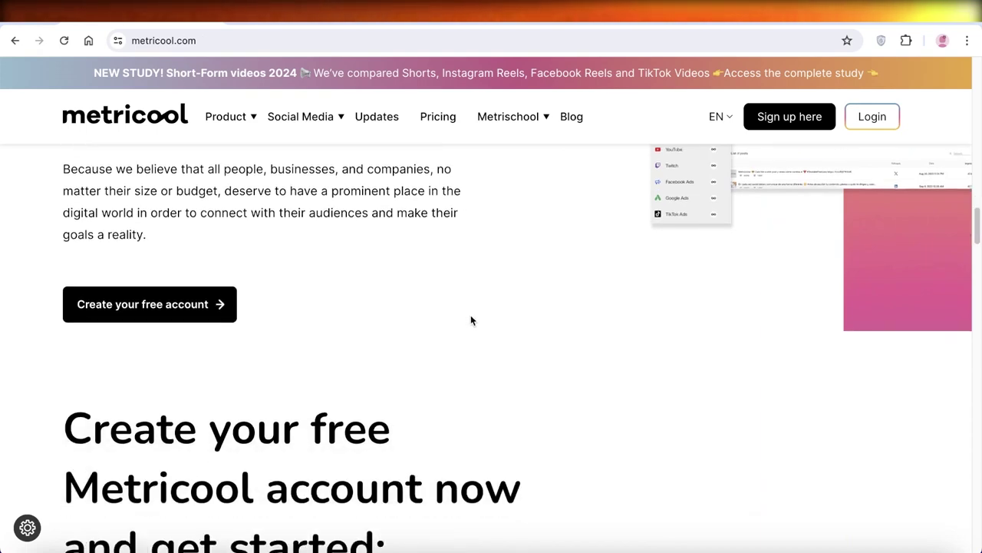
pyautogui.scroll(-1, 473, 320)
pyautogui.scroll(-6, 495, 319)
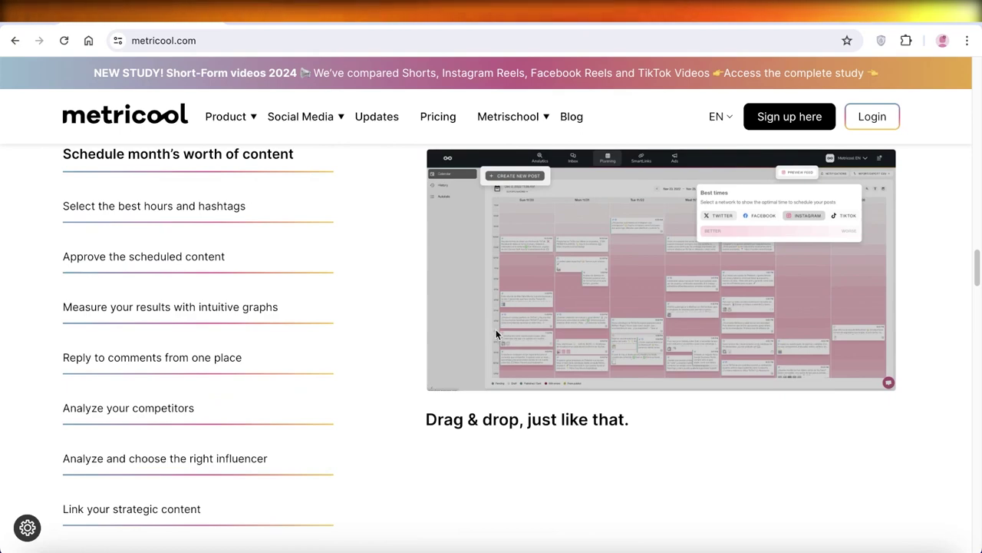
pyautogui.scroll(-1, 496, 345)
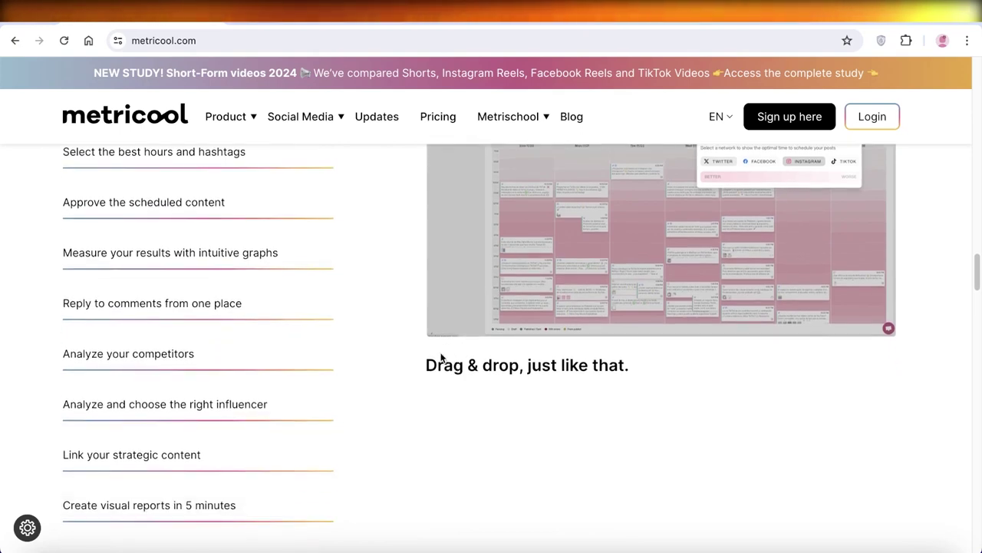
pyautogui.scroll(-2, 444, 357)
pyautogui.scroll(-1, 441, 357)
pyautogui.scroll(-5, 441, 360)
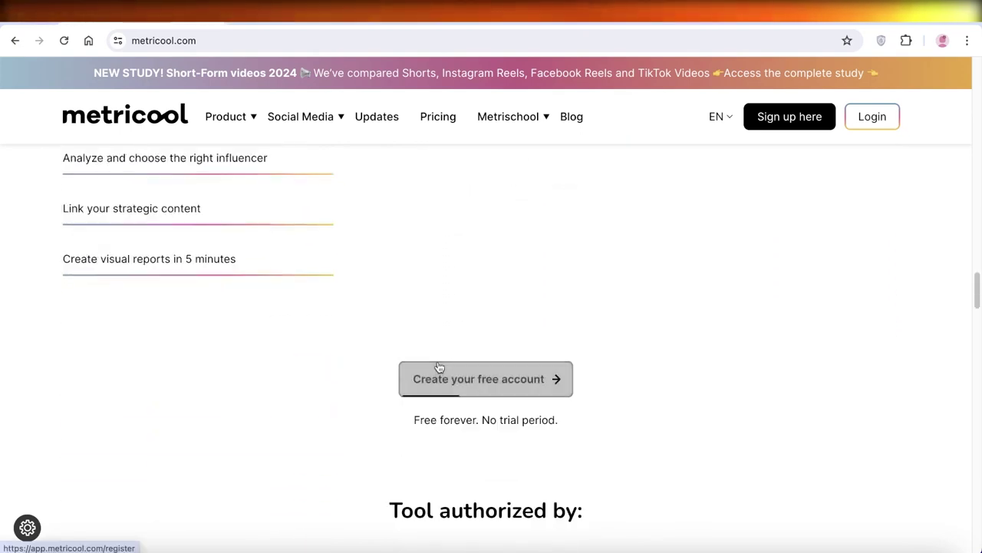
pyautogui.scroll(-5, 433, 373)
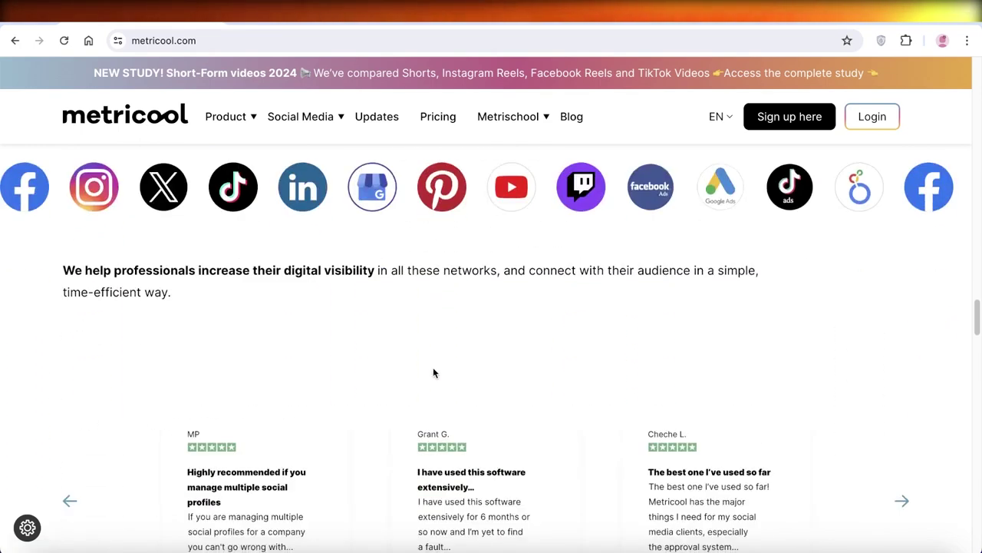
pyautogui.scroll(-4, 439, 379)
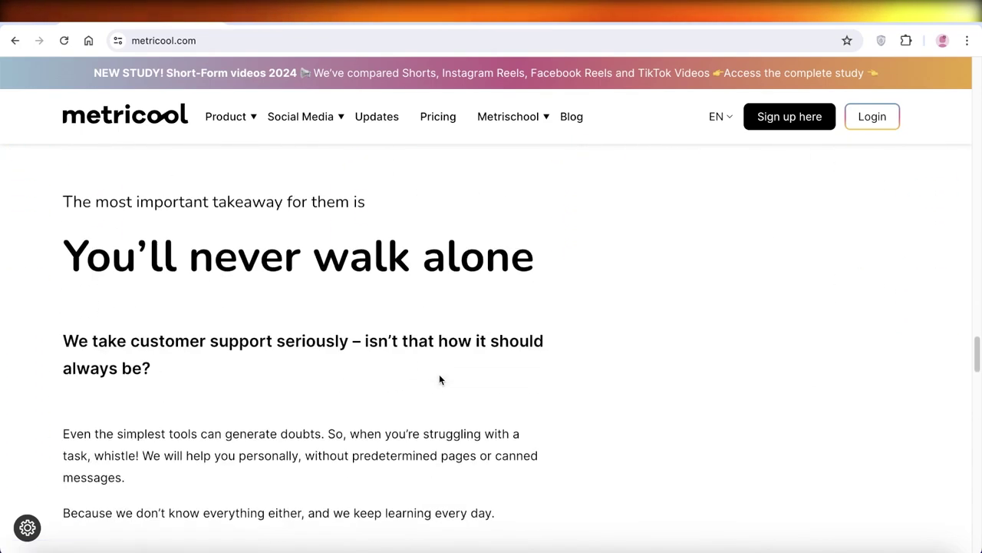
pyautogui.scroll(9, 900, 337)
pyautogui.scroll(10, 501, 343)
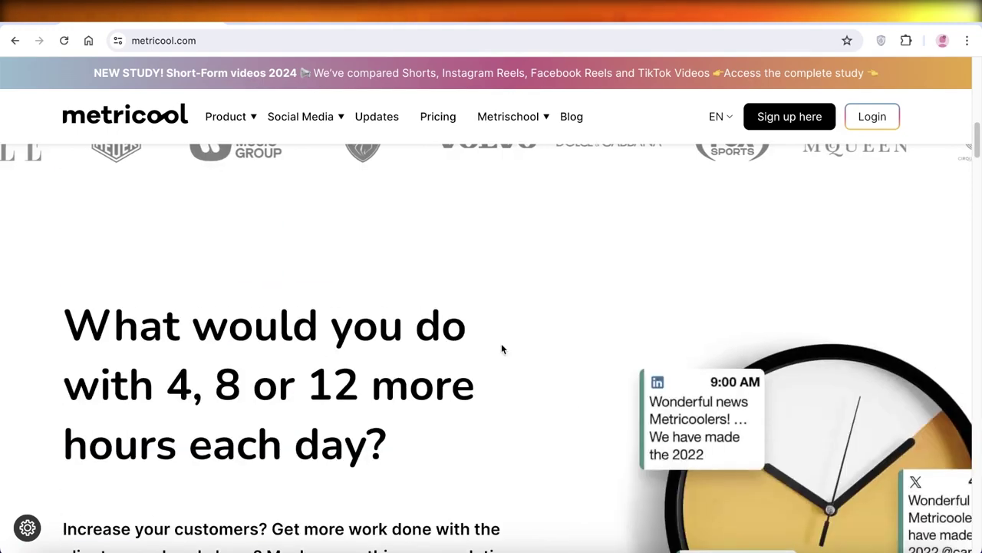
# Open Pricing and scroll through the Free, Starter, Advanced and Enterprise plan cards.
pyautogui.click(441, 117)
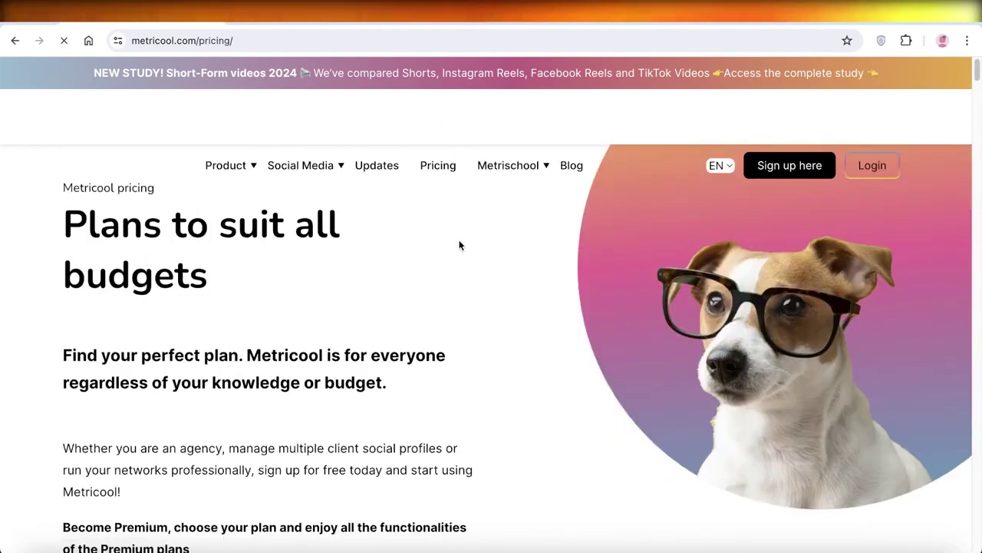
pyautogui.scroll(-3, 458, 243)
pyautogui.scroll(-4, 456, 234)
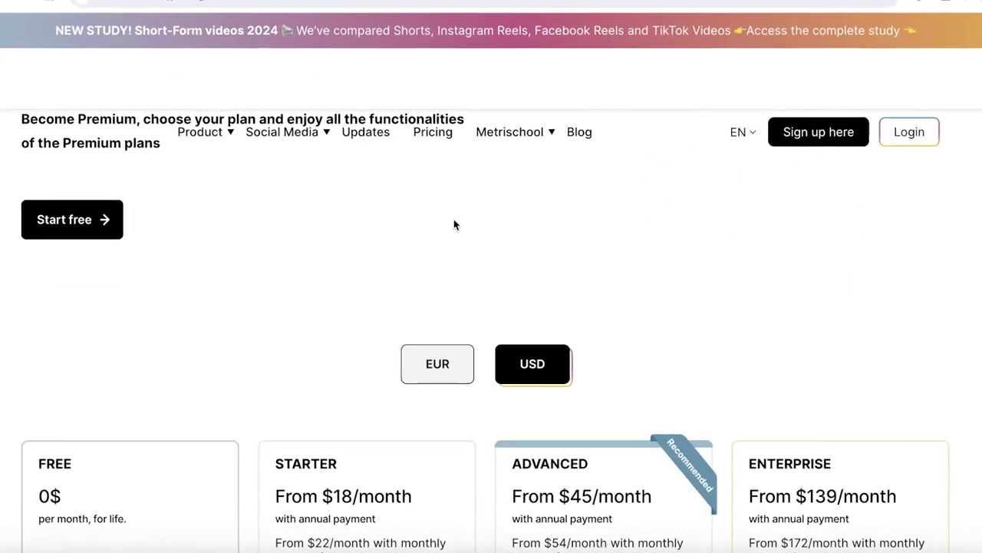
pyautogui.scroll(-2, 184, 295)
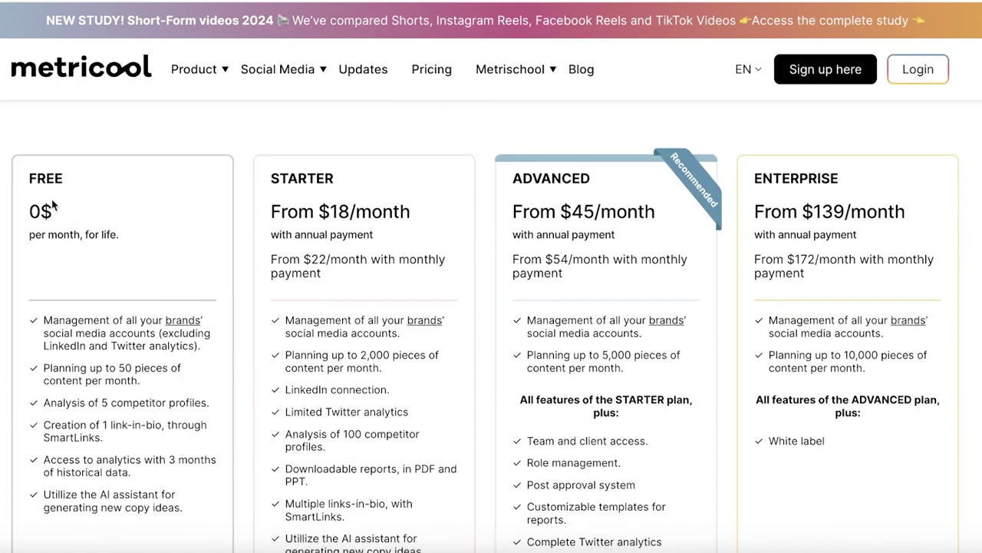
pyautogui.scroll(-1, 161, 458)
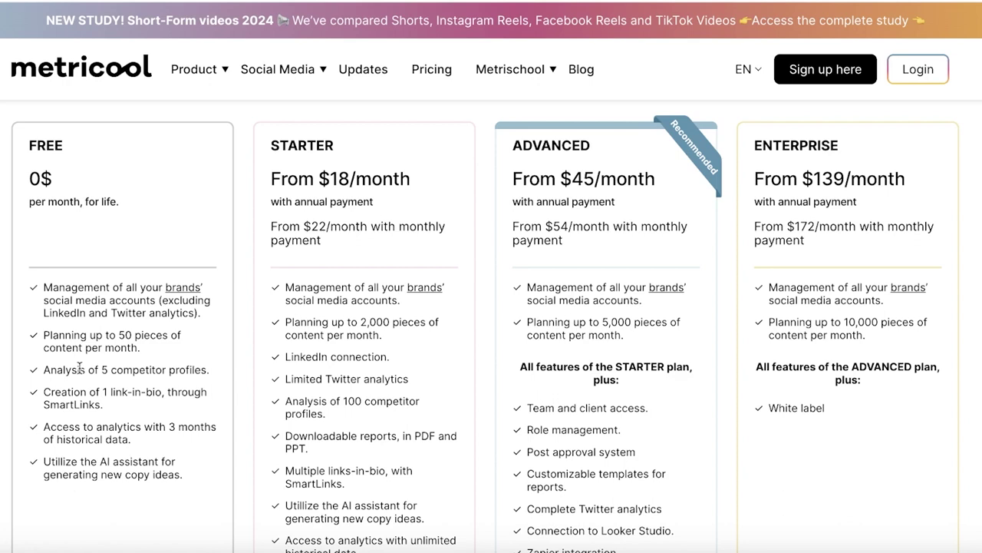
# Highlight the Free plan's 50-pieces monthly limit, clear it, and scroll back to the top.
pyautogui.moveTo(43, 335); pyautogui.dragTo(162, 349)
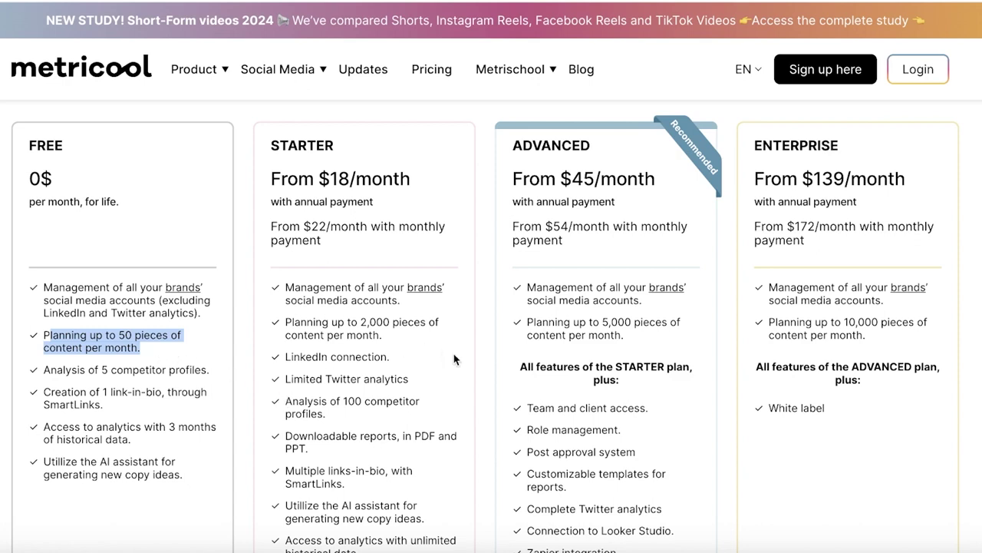
pyautogui.scroll(-1, 454, 359)
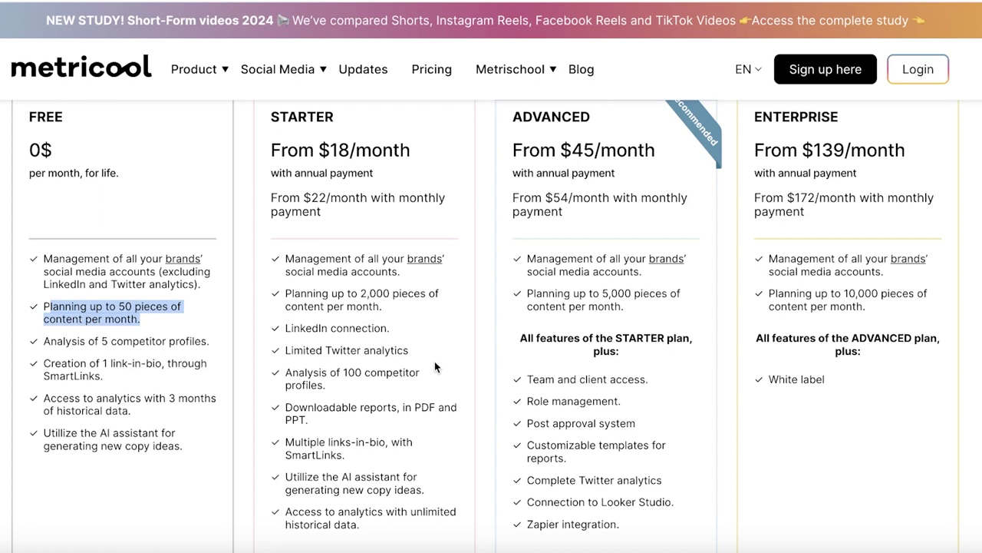
pyautogui.scroll(-1, 429, 369)
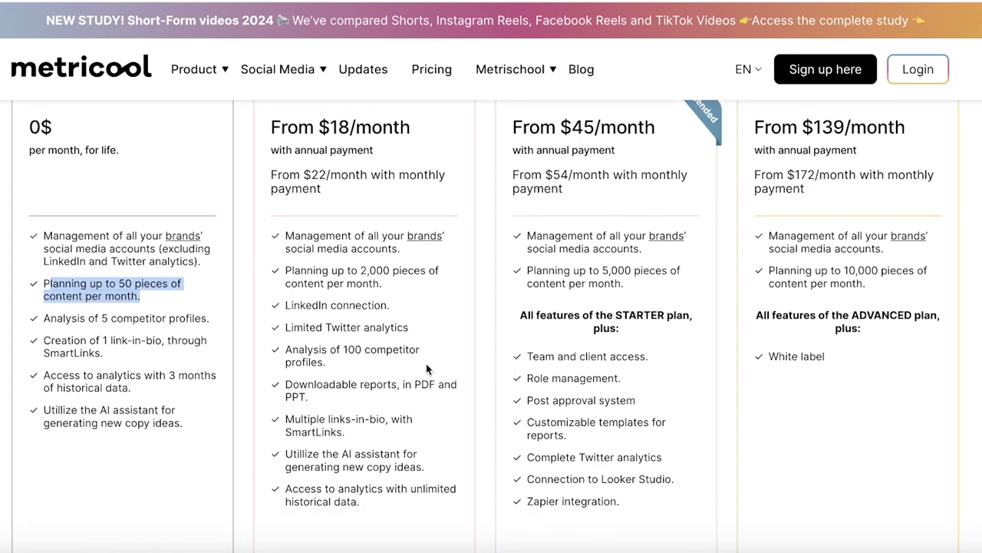
pyautogui.click(419, 371)
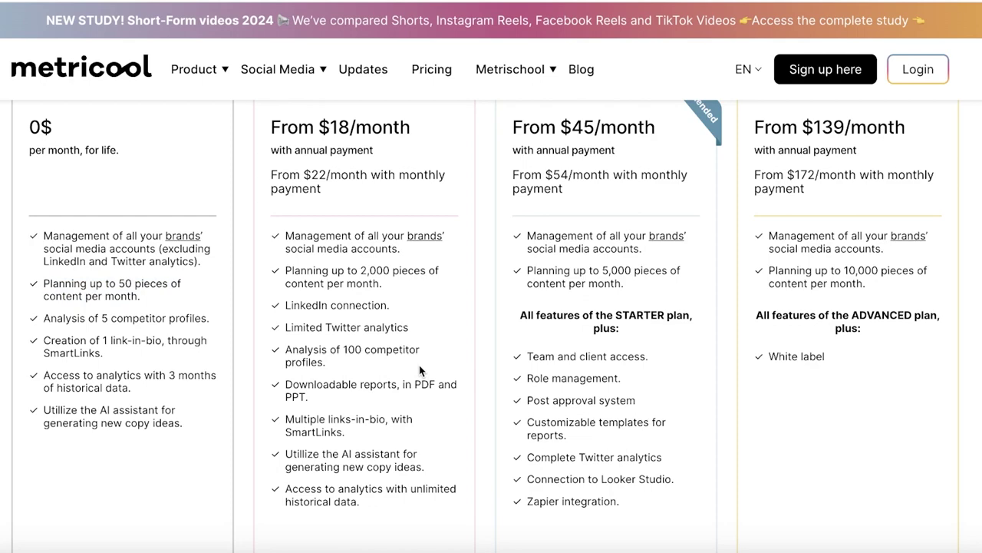
pyautogui.scroll(10, 420, 370)
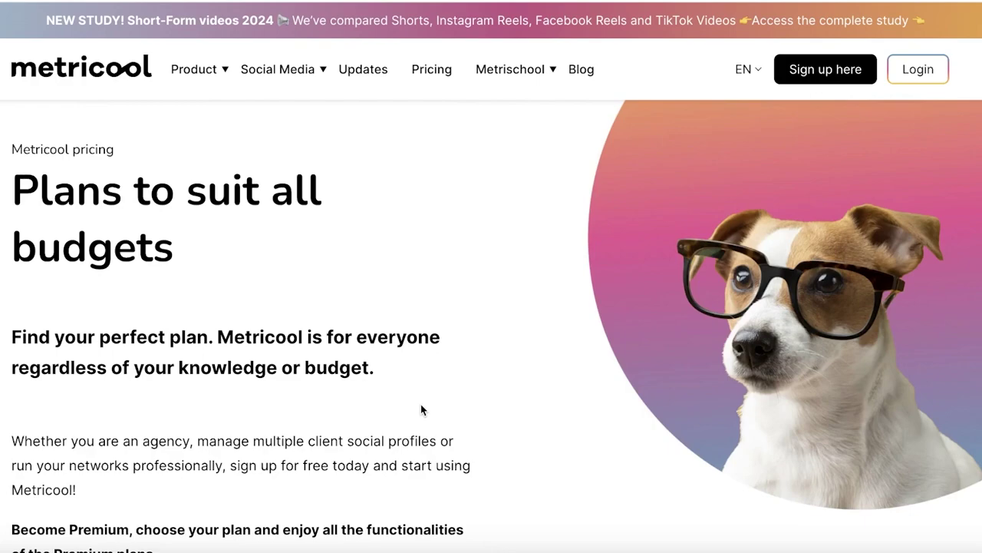
pyautogui.scroll(-8, 420, 410)
pyautogui.scroll(8, 420, 409)
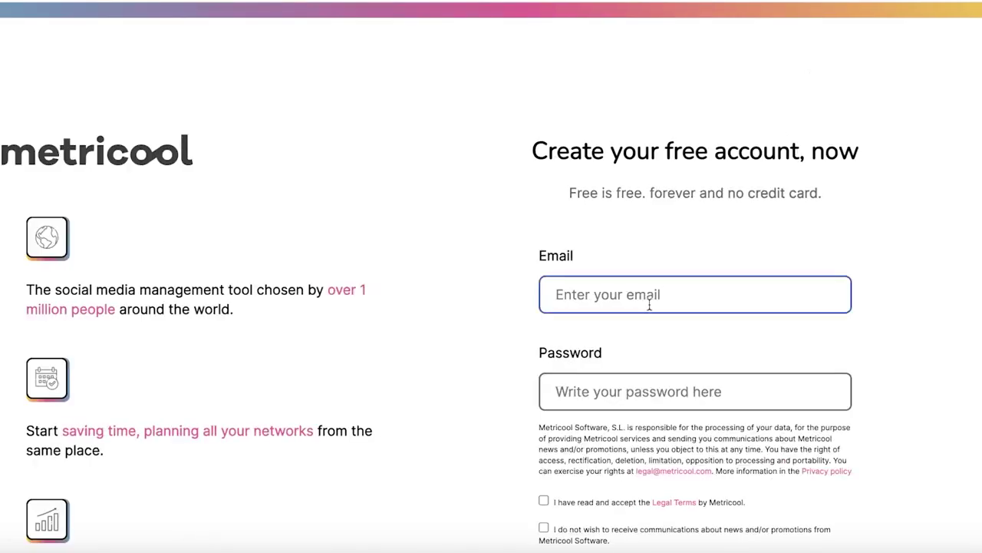
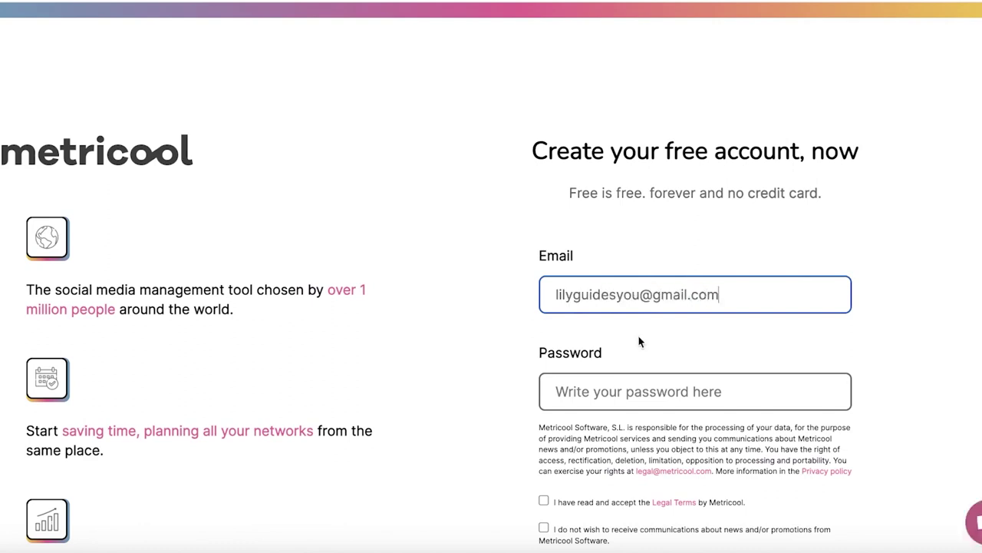
# Enter the account e-mail address and a password in the sign-up form.
pyautogui.click(622, 382)
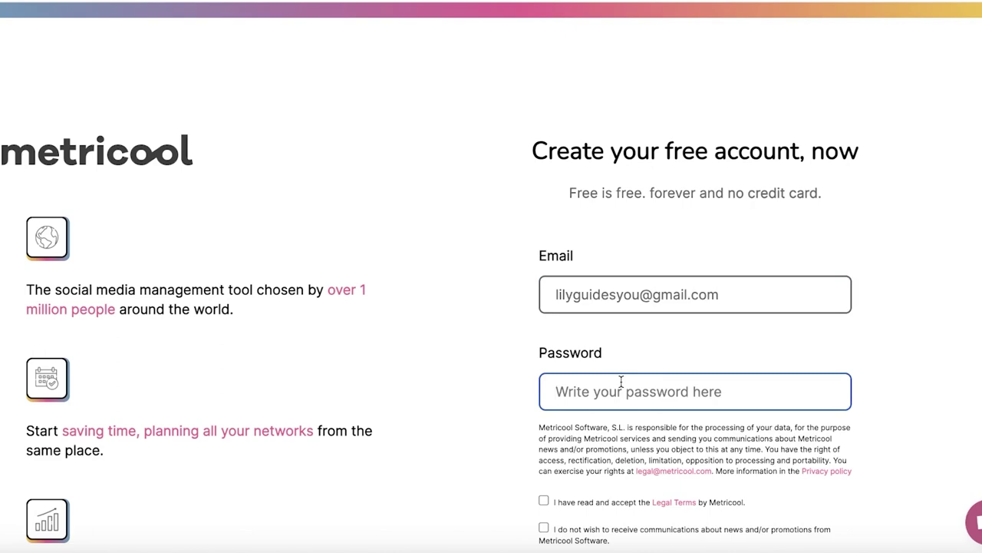
pyautogui.write('••••••••••')
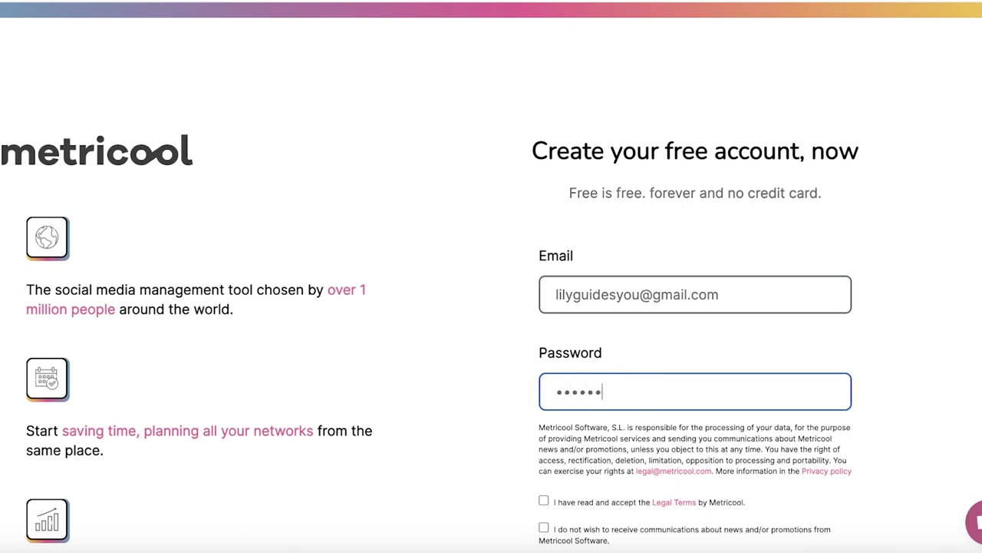
# Accept the Legal Terms and opt out of news and promotional communications.
pyautogui.scroll(-5, 579, 368)
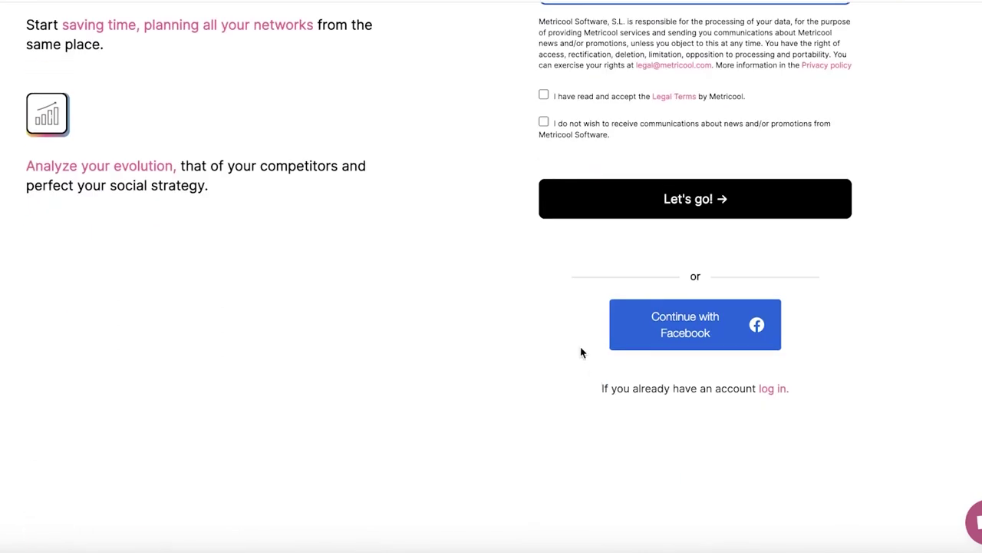
pyautogui.click(585, 96)
pyautogui.scroll(2, 620, 150)
pyautogui.click(602, 281)
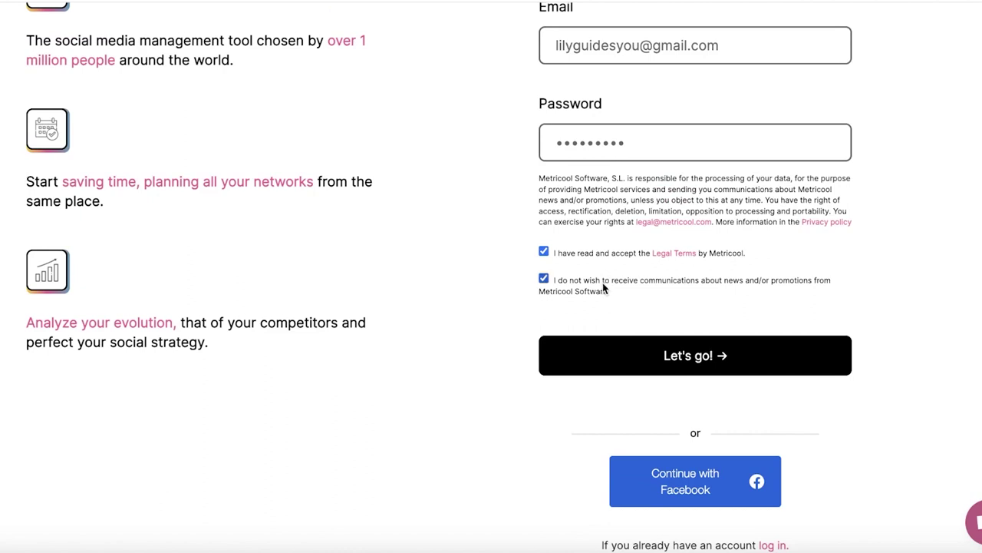
# Submit the completed sign-up form with Let's go!
pyautogui.click(626, 353)
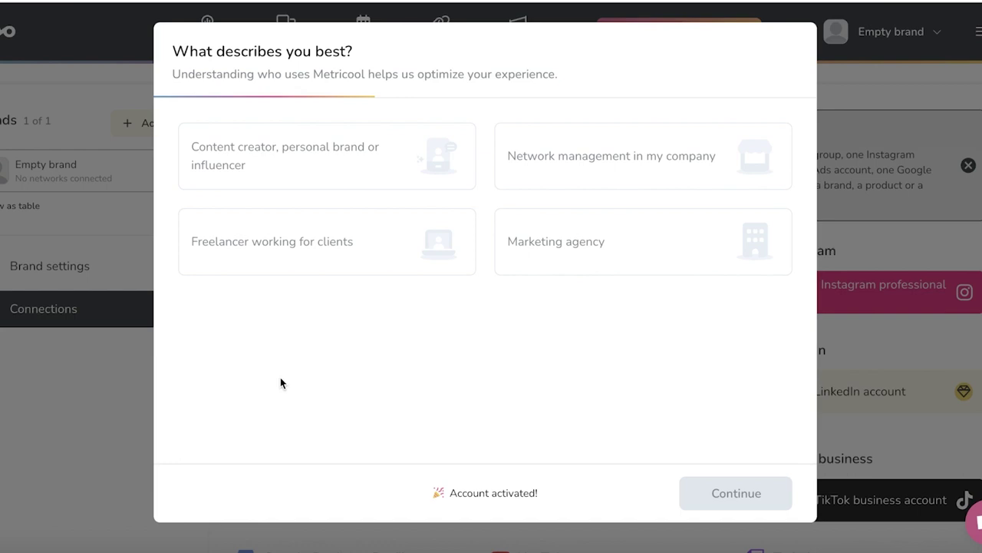
# Answer as a content creator used by just me, for programming and publishing content, and continue.
pyautogui.click(290, 184)
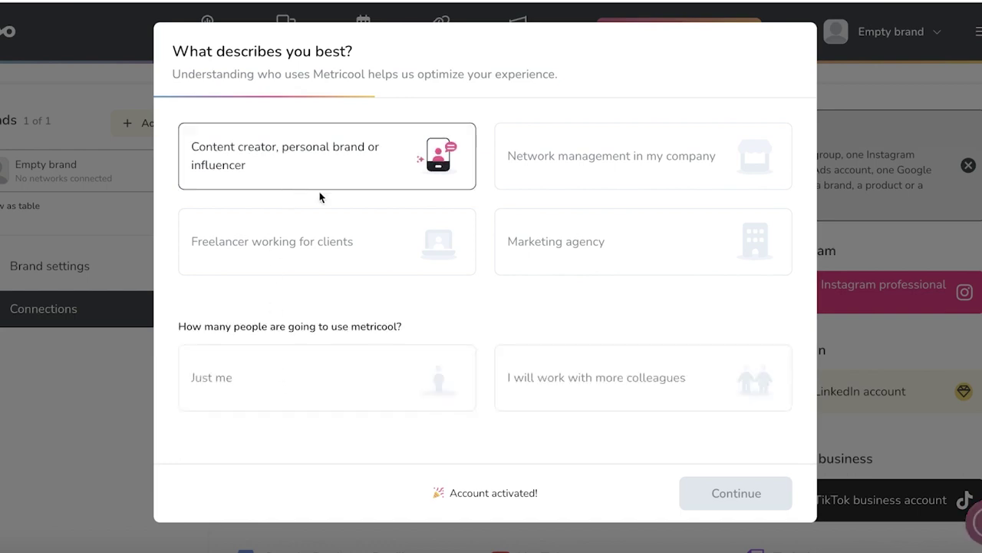
pyautogui.click(357, 388)
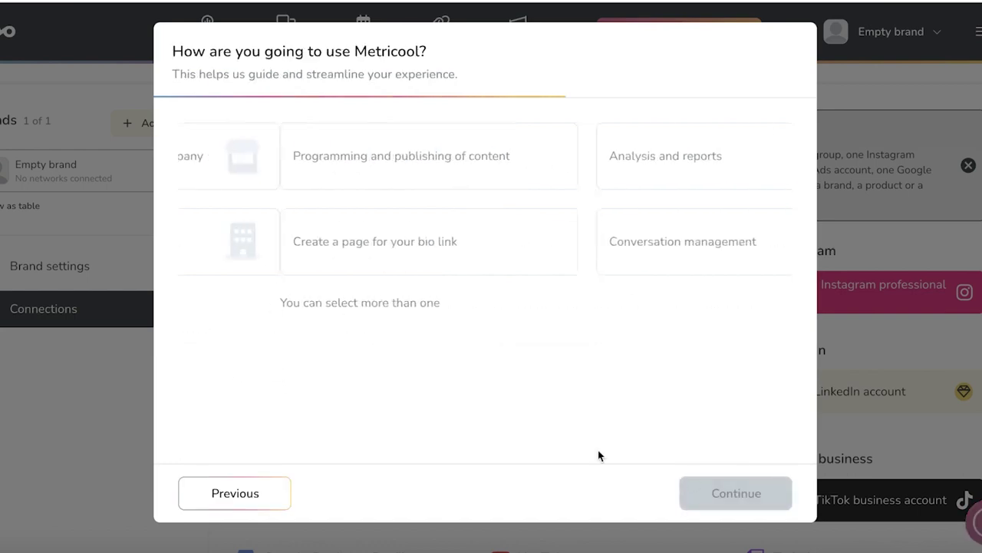
pyautogui.click(324, 156)
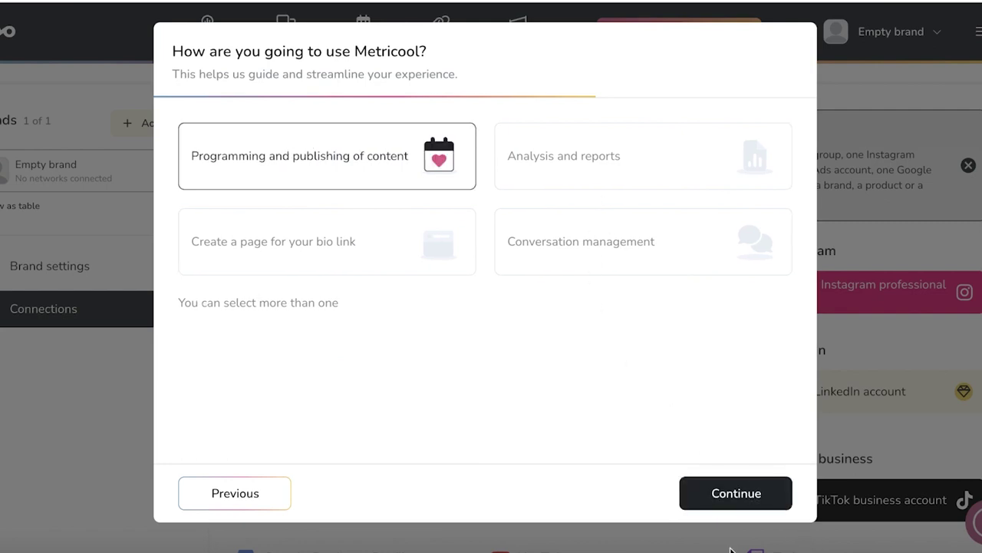
pyautogui.click(733, 505)
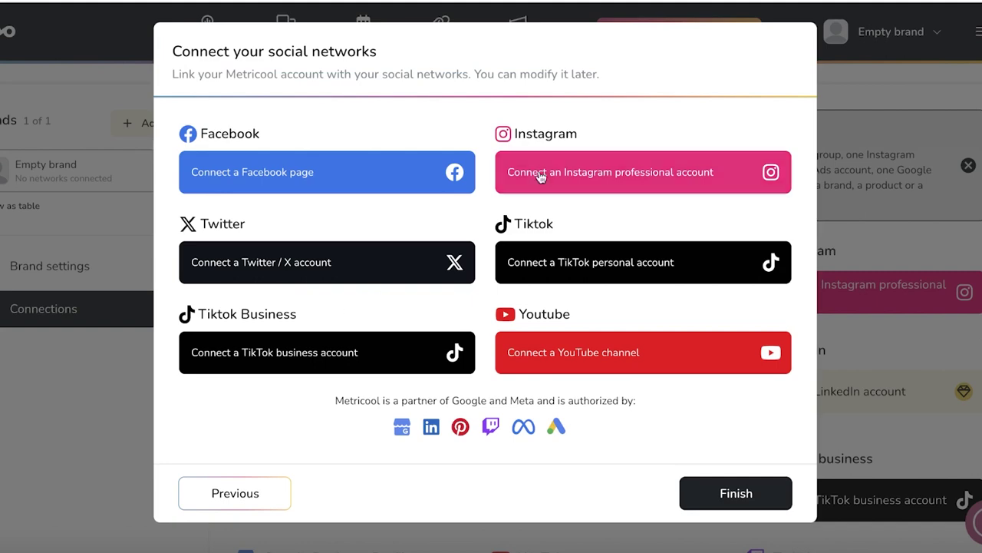
# Authorize Facebook and connect the Emeline Designs page; no Instagram profiles are available.
pyautogui.click(597, 171)
pyautogui.click(673, 416)
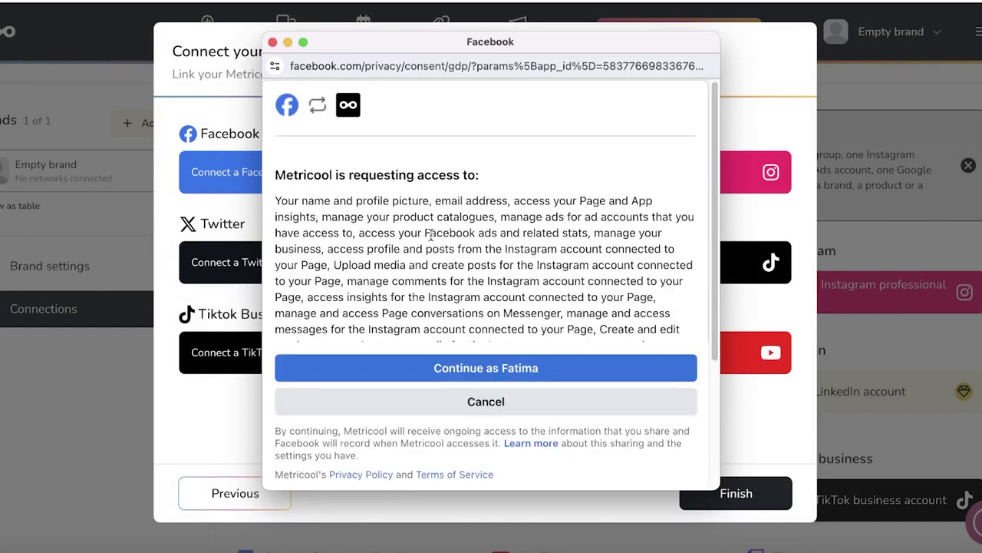
pyautogui.click(439, 371)
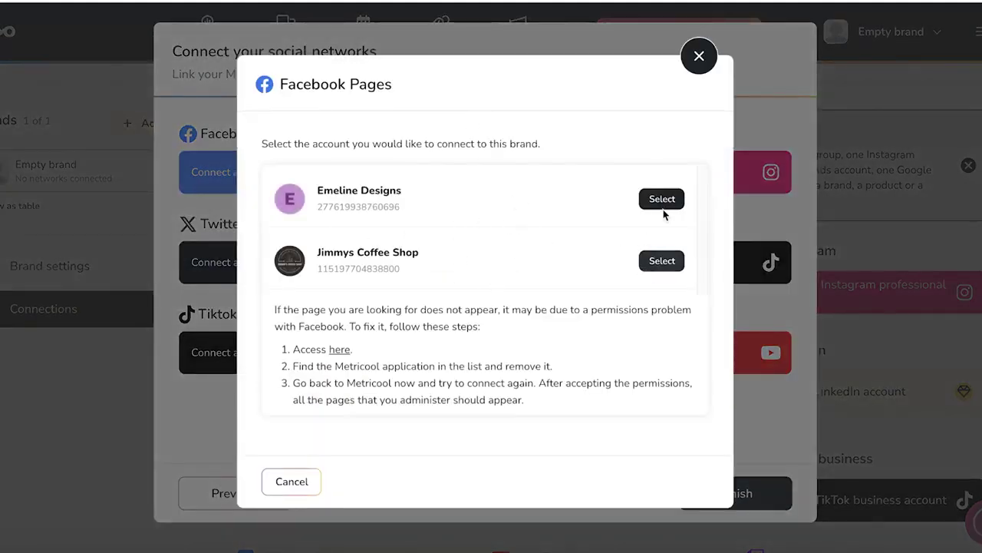
pyautogui.click(695, 66)
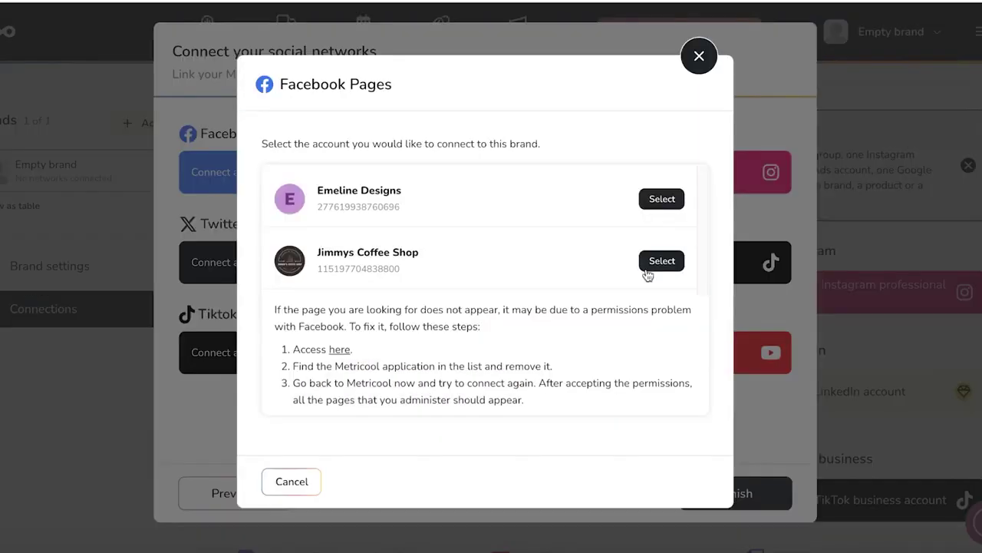
pyautogui.click(651, 197)
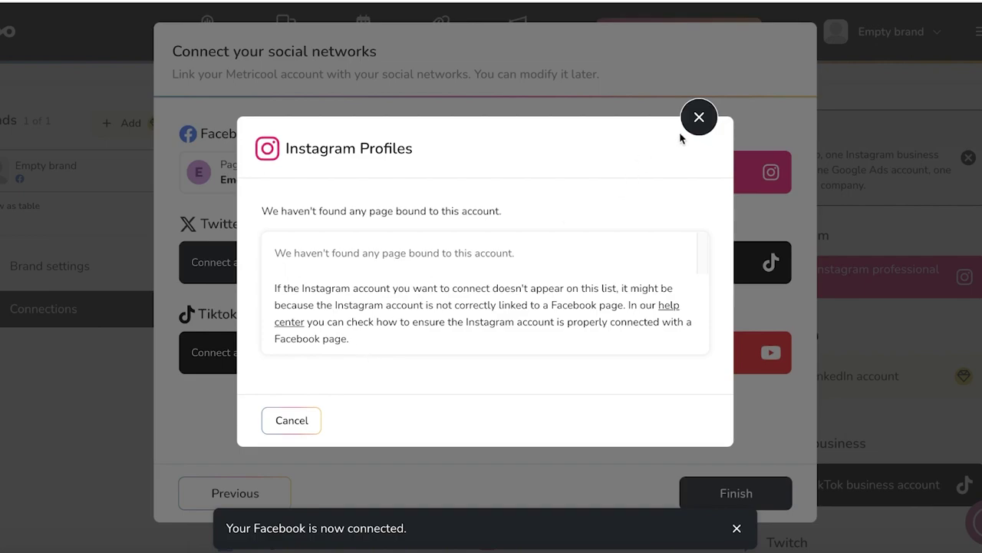
pyautogui.click(683, 129)
pyautogui.click(650, 177)
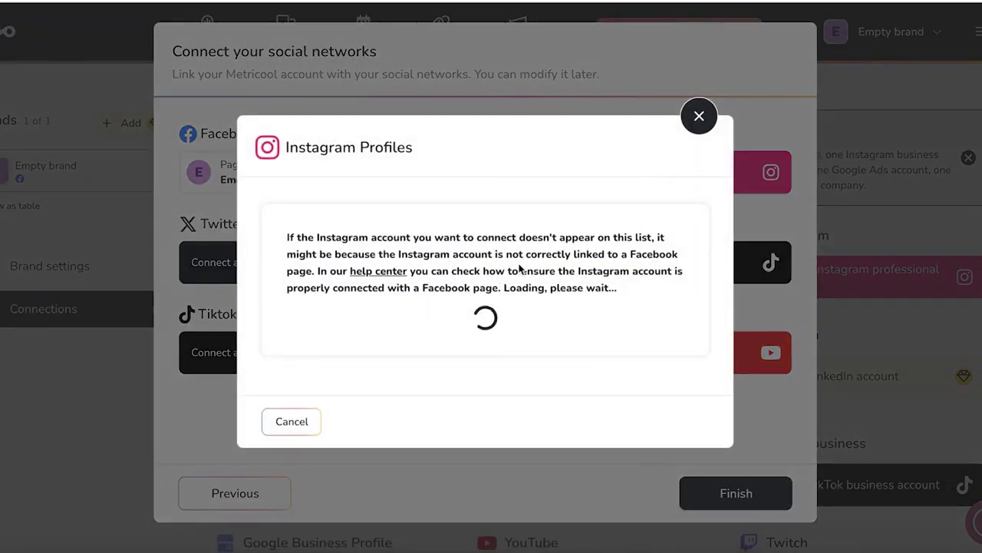
pyautogui.click(284, 419)
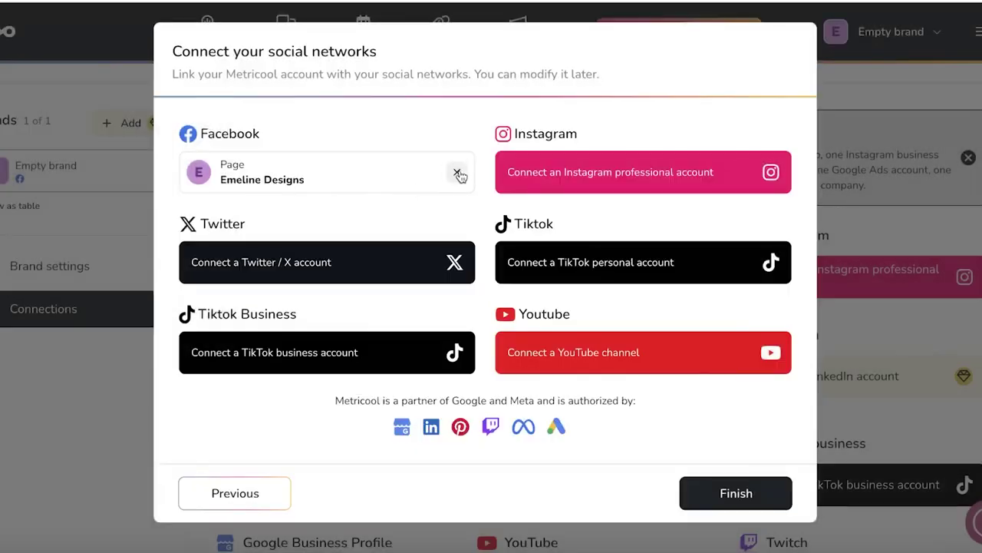
# Disconnect Emeline Designs and connect the Jimmys Coffee Shop Facebook page instead.
pyautogui.click(456, 172)
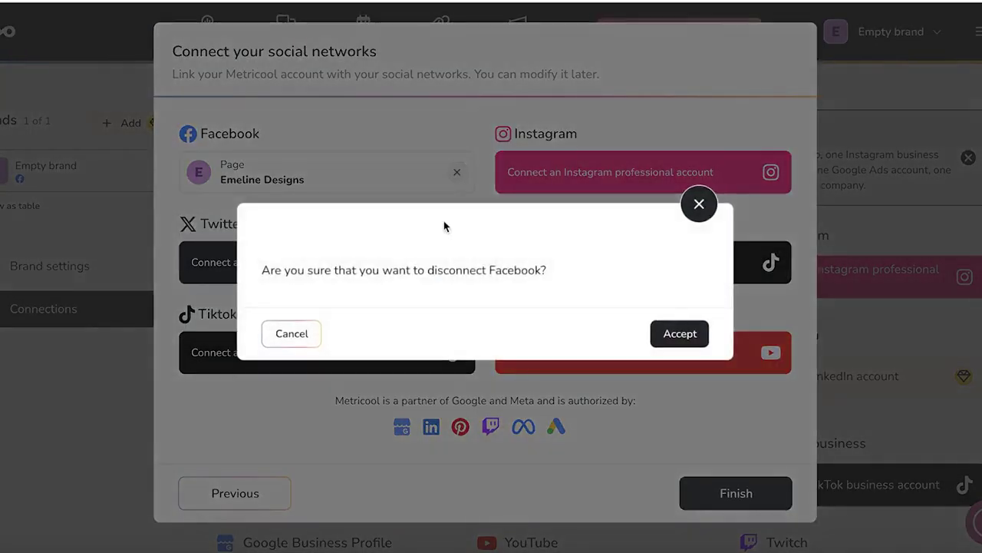
pyautogui.click(686, 342)
pyautogui.click(304, 172)
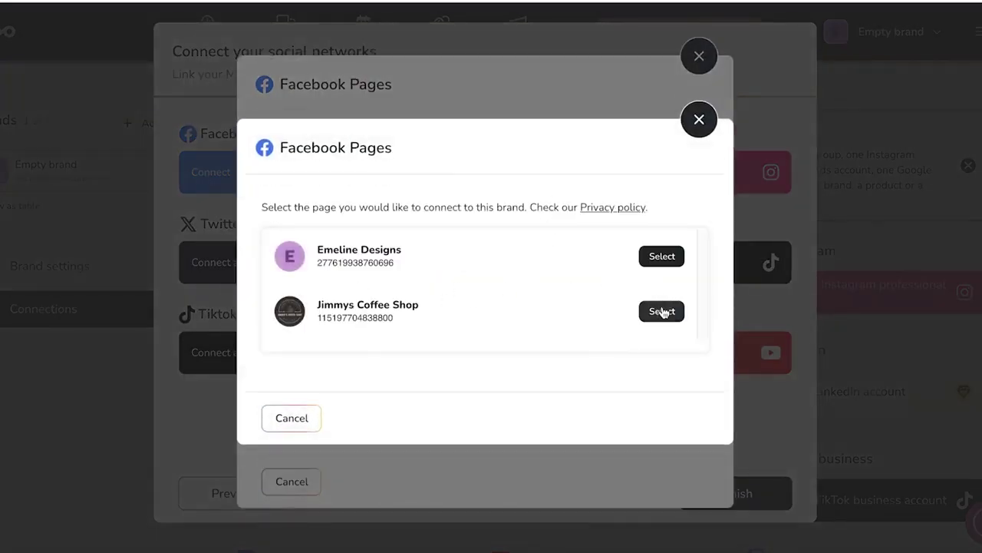
pyautogui.click(661, 311)
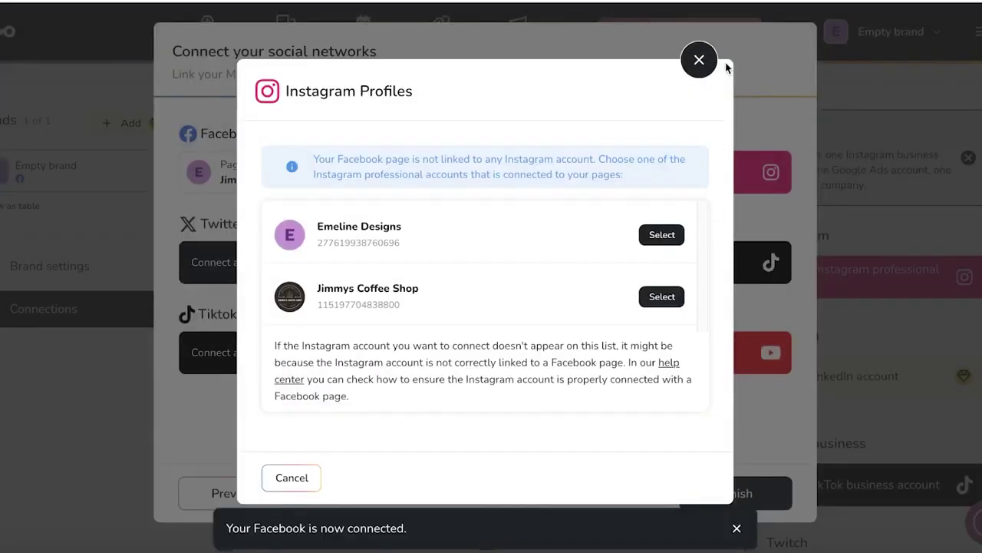
pyautogui.click(699, 60)
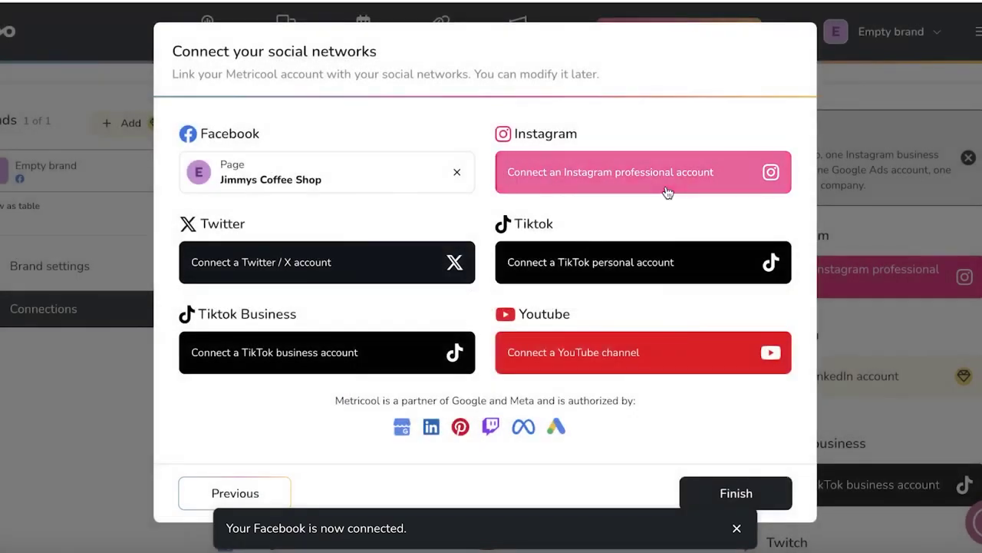
pyautogui.click(668, 193)
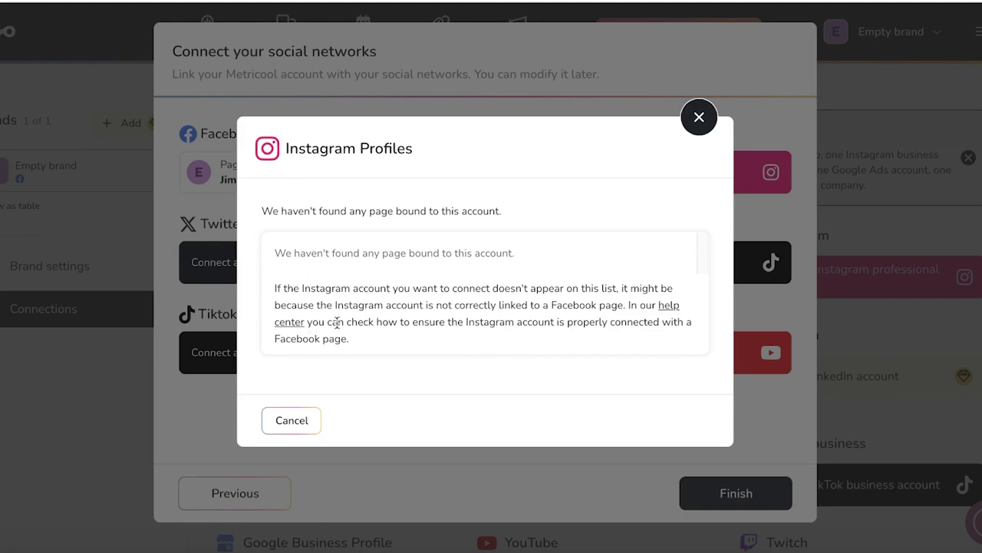
pyautogui.click(699, 116)
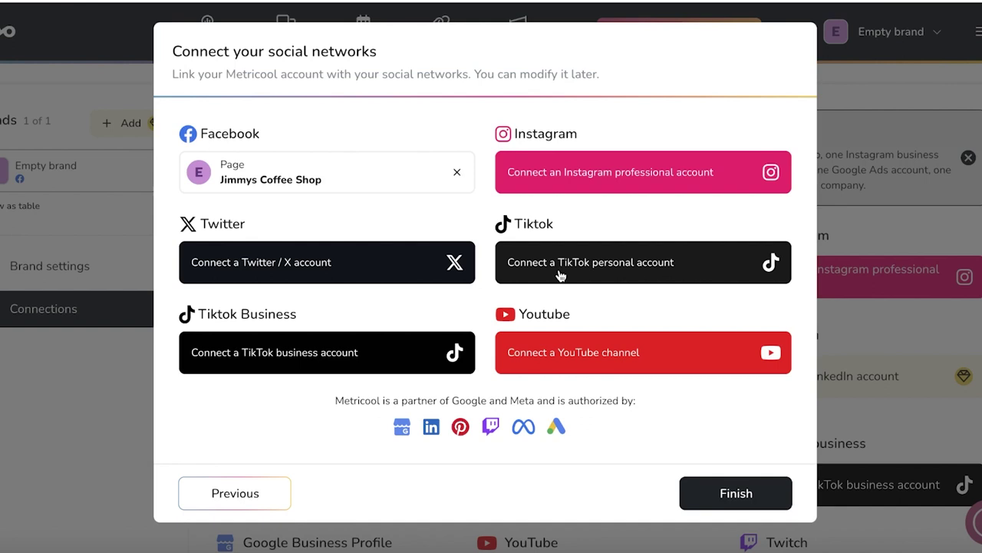
# Connect the YouTube channel through the Google account with all permissions, then finish setup.
pyautogui.click(574, 352)
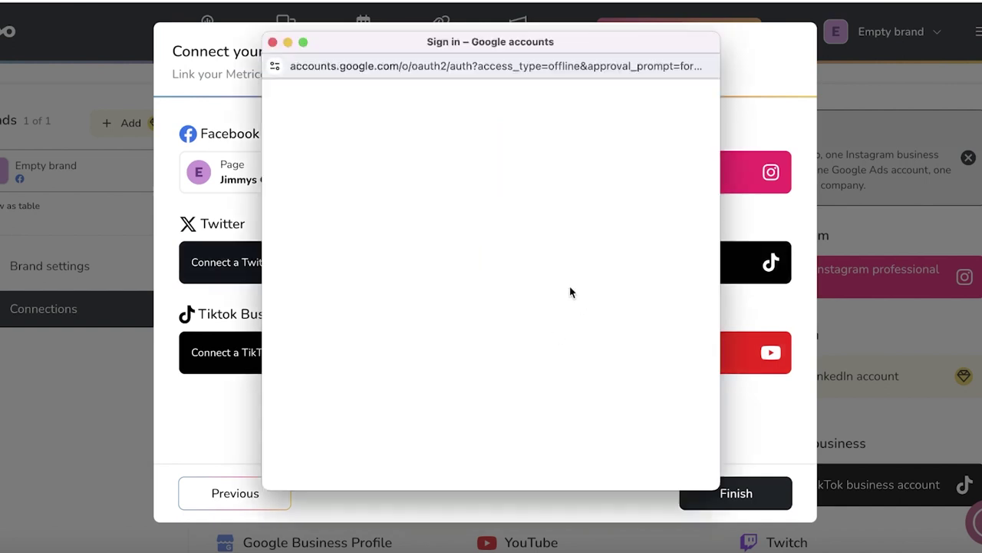
pyautogui.click(566, 191)
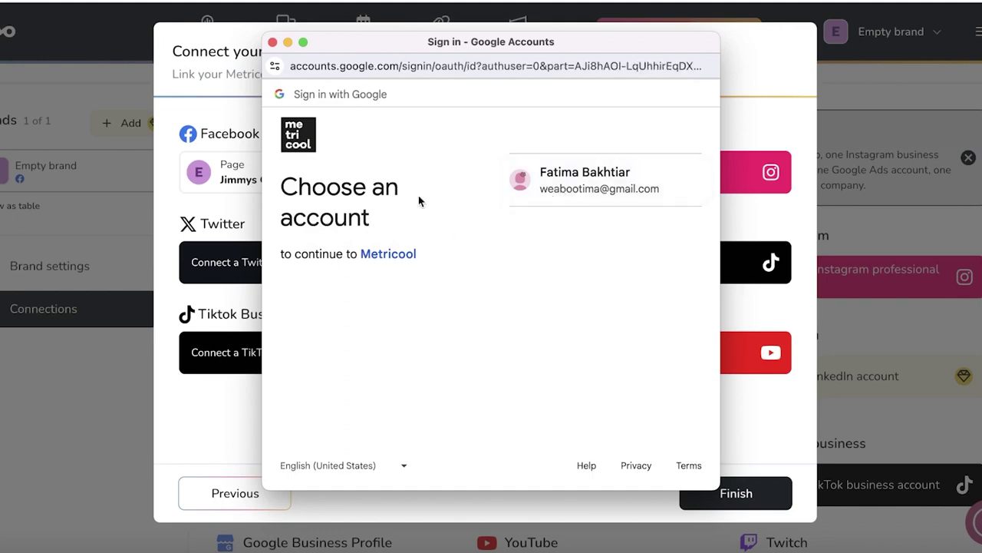
pyautogui.click(557, 335)
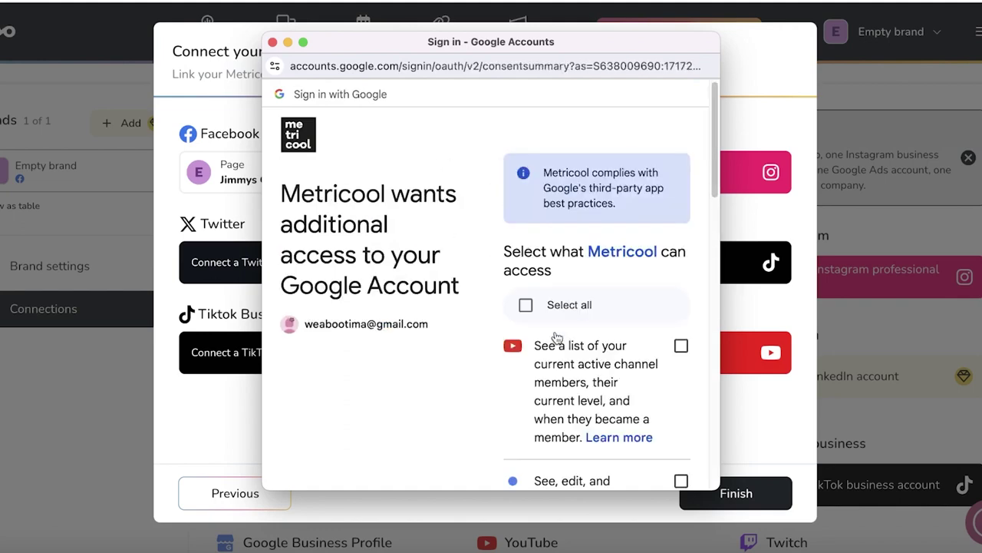
pyautogui.scroll(-1, 537, 334)
pyautogui.click(526, 334)
pyautogui.scroll(-10, 583, 345)
pyautogui.click(588, 395)
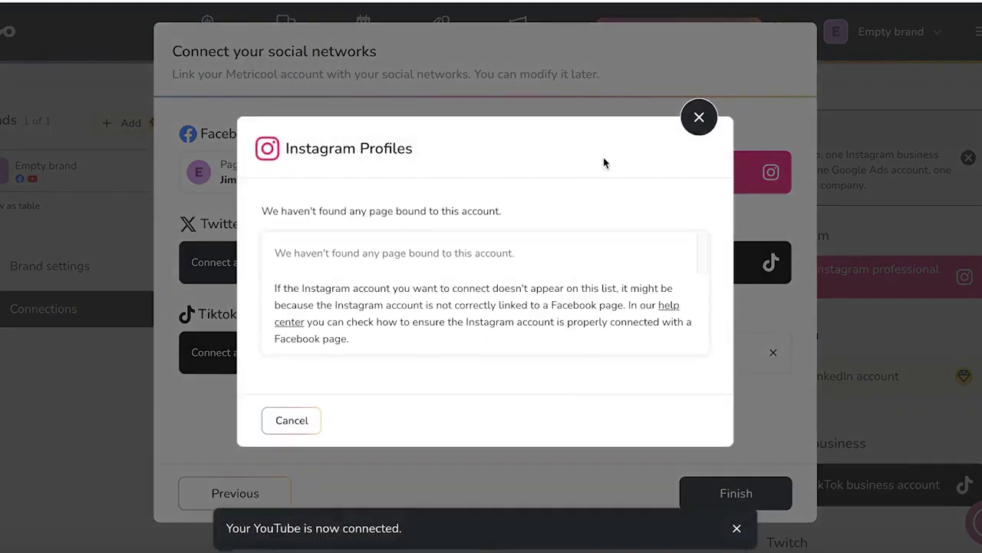
pyautogui.click(697, 130)
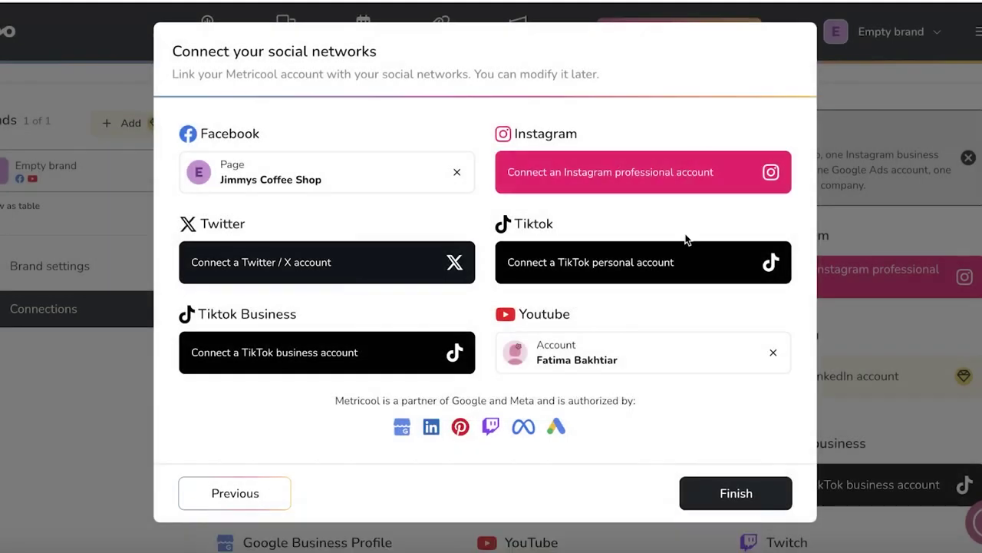
pyautogui.click(736, 495)
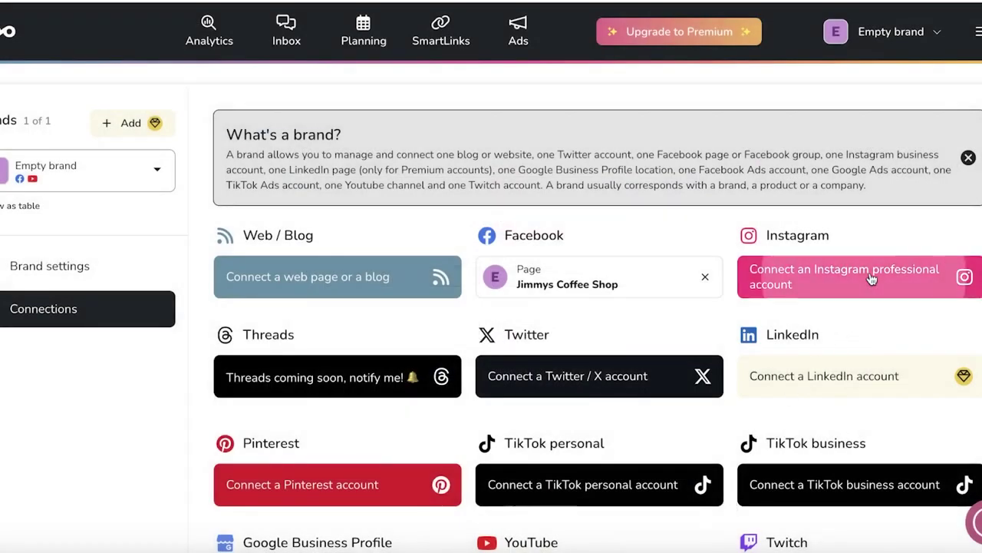
pyautogui.click(787, 274)
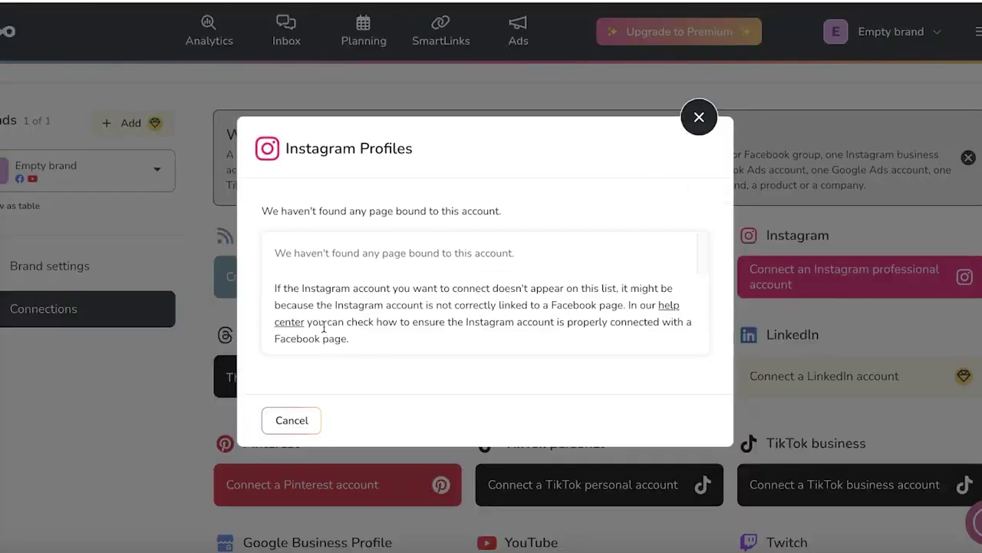
pyautogui.click(698, 121)
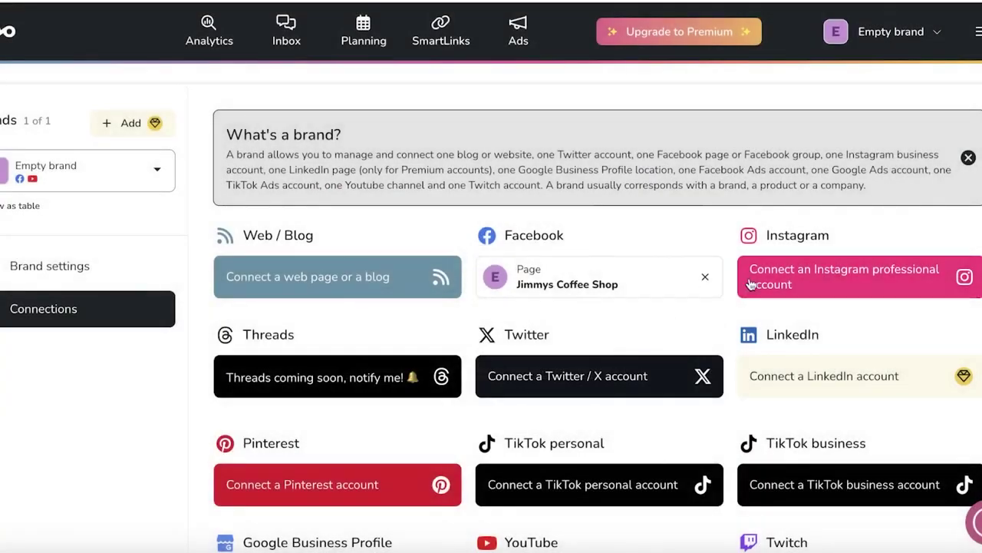
pyautogui.scroll(-4, 737, 281)
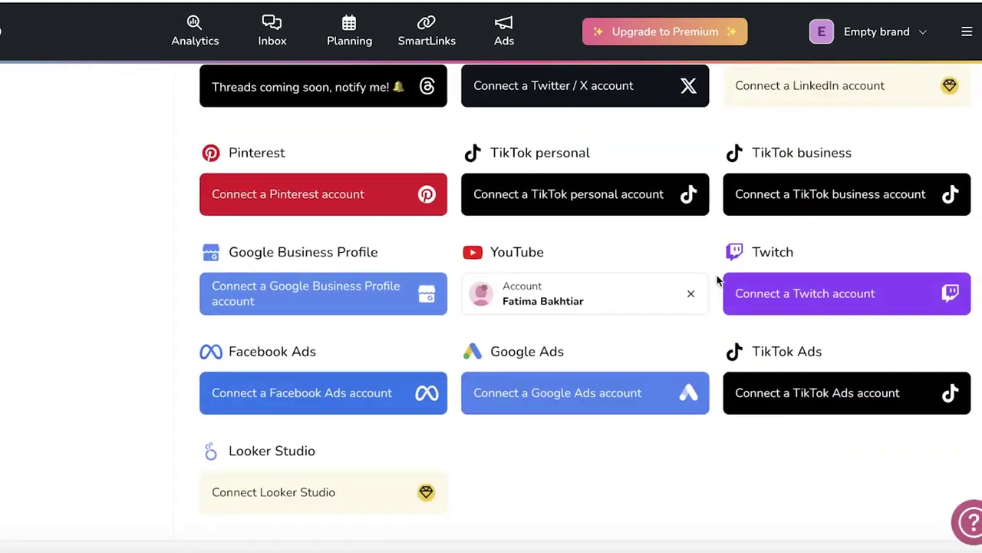
pyautogui.scroll(4, 718, 281)
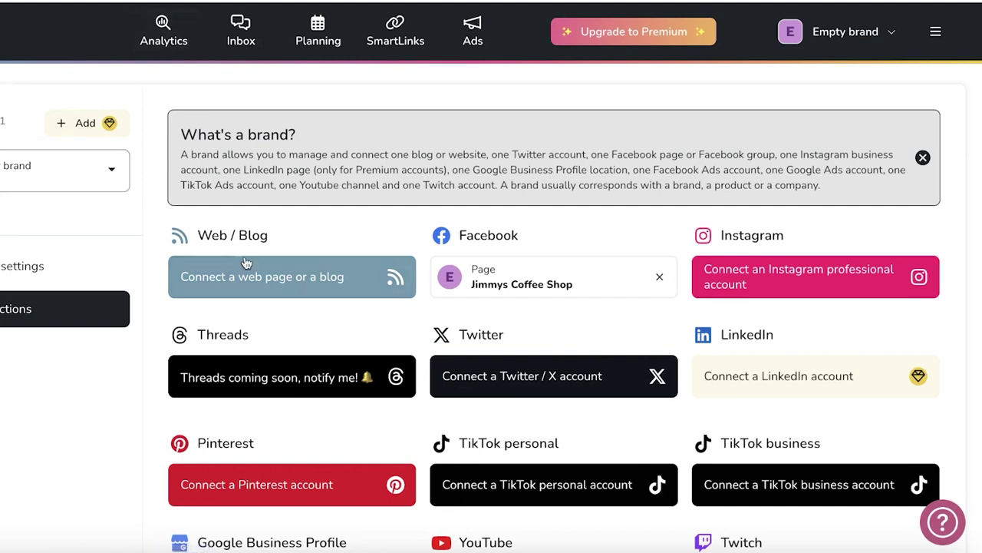
# Show the Planning calendar for Jun 2–8, 2024 with 'Percentage of active followers' enabled.
pyautogui.click(298, 57)
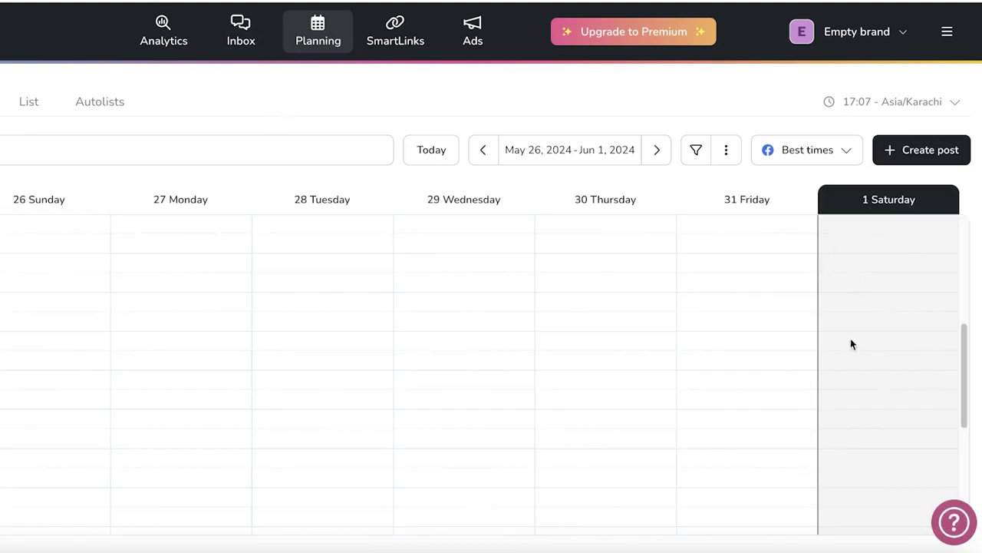
pyautogui.scroll(-5, 642, 355)
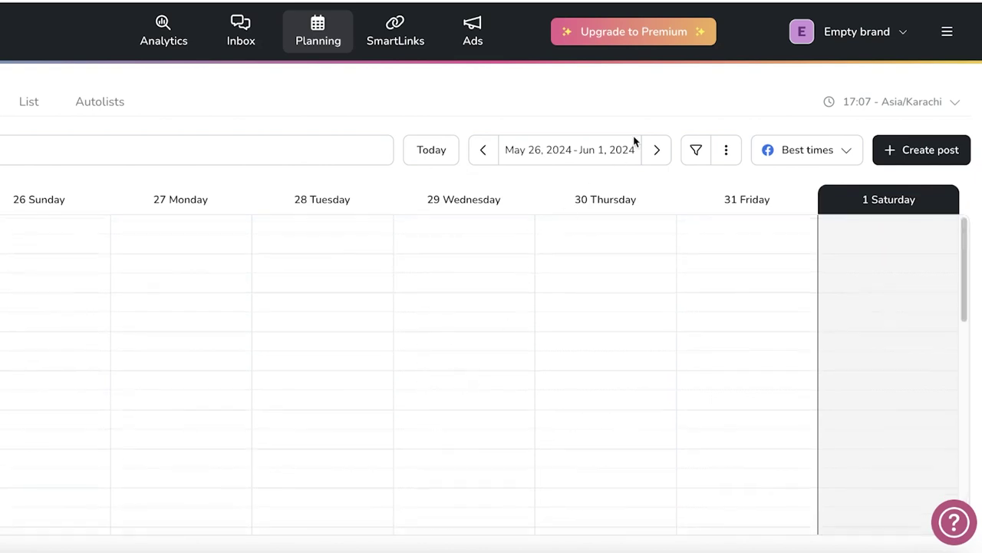
pyautogui.click(655, 151)
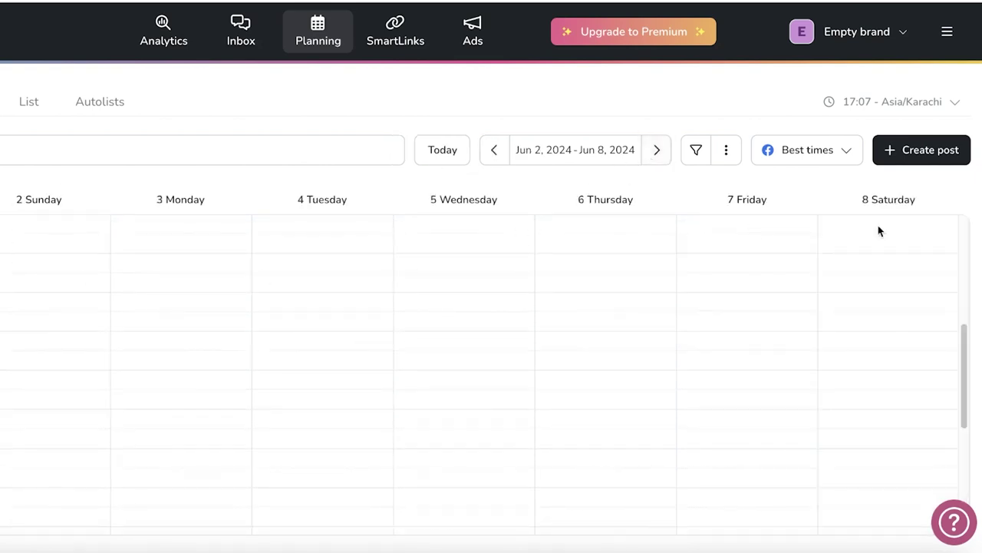
pyautogui.click(789, 157)
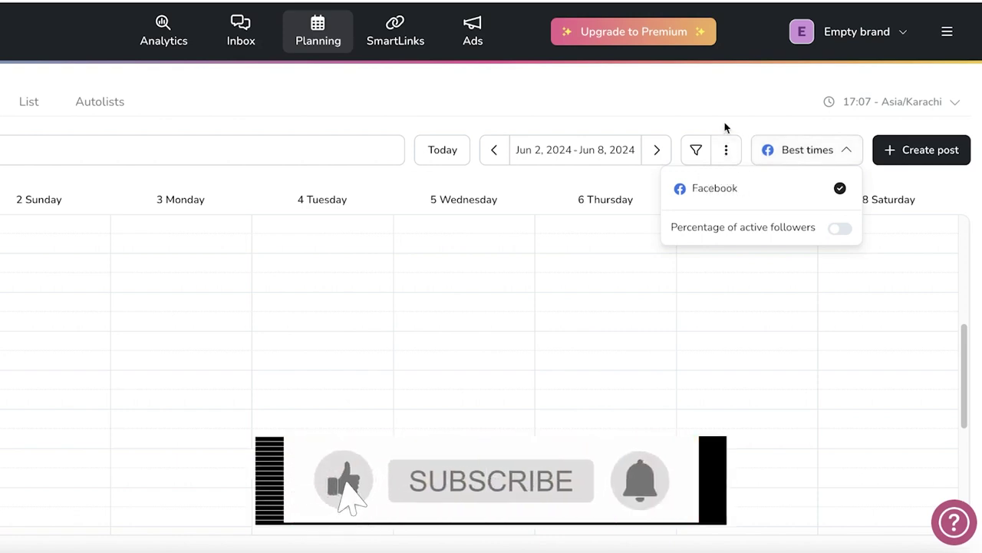
pyautogui.click(841, 229)
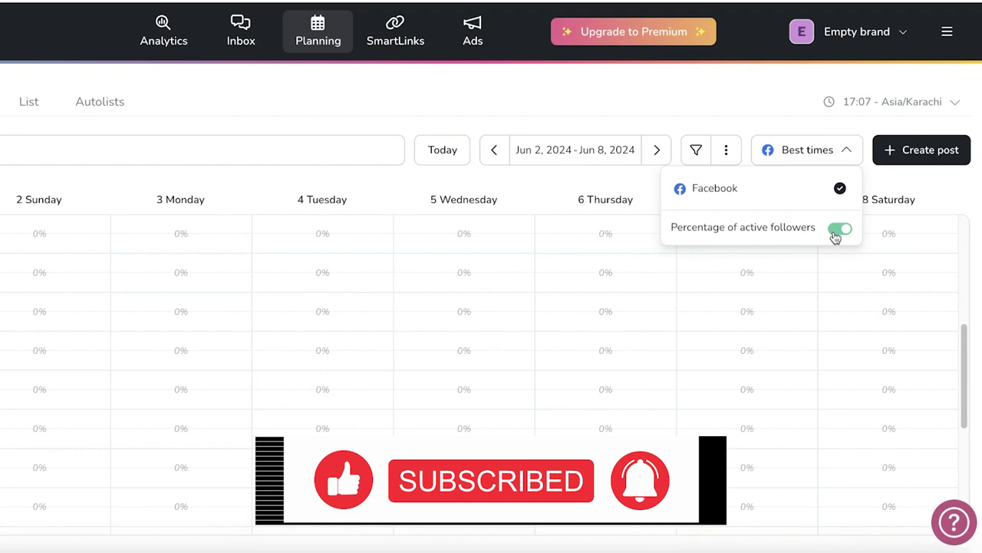
pyautogui.click(770, 156)
# Switch the planner to the List tab, then to the Autolists tab.
pyautogui.click(27, 106)
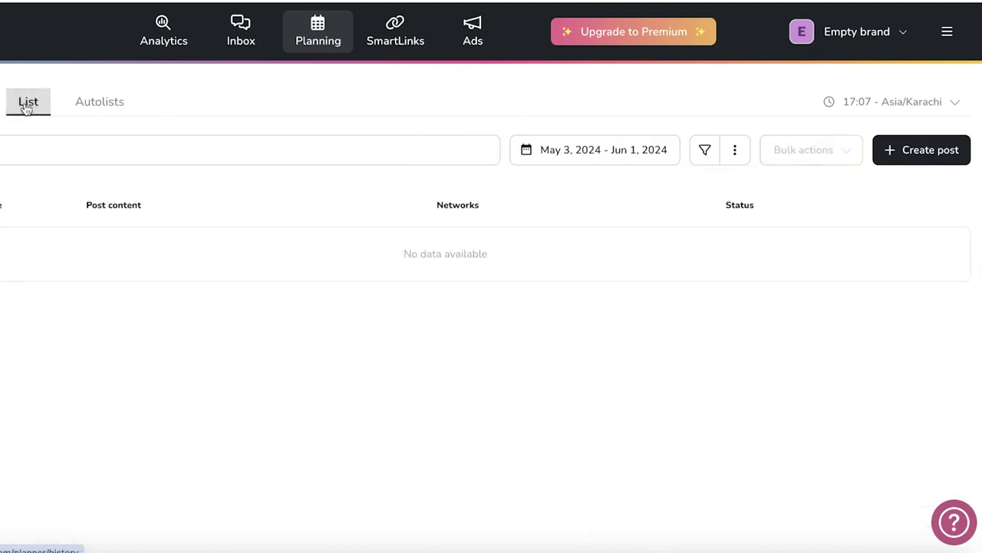
pyautogui.click(72, 109)
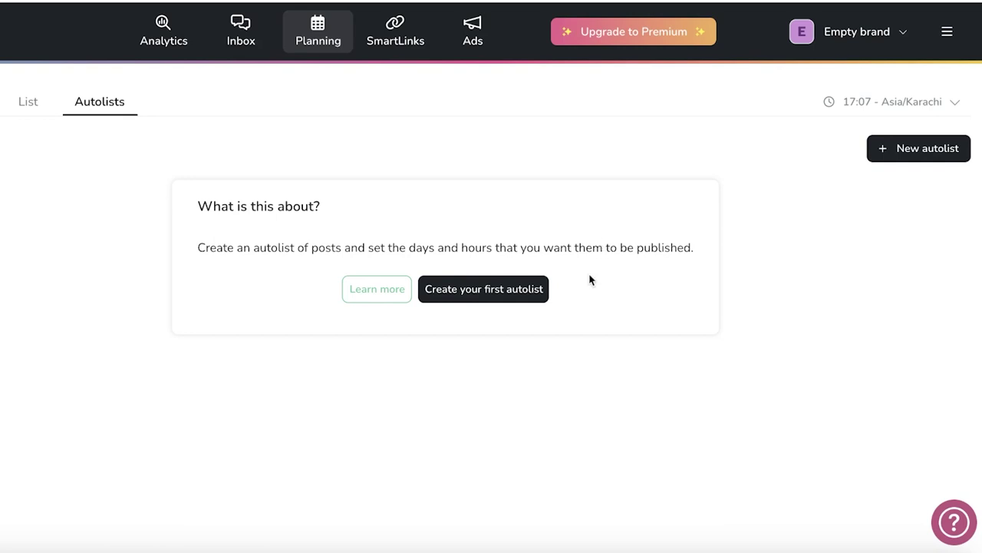
# Go to Analytics and dismiss the demographics update notice.
pyautogui.click(161, 35)
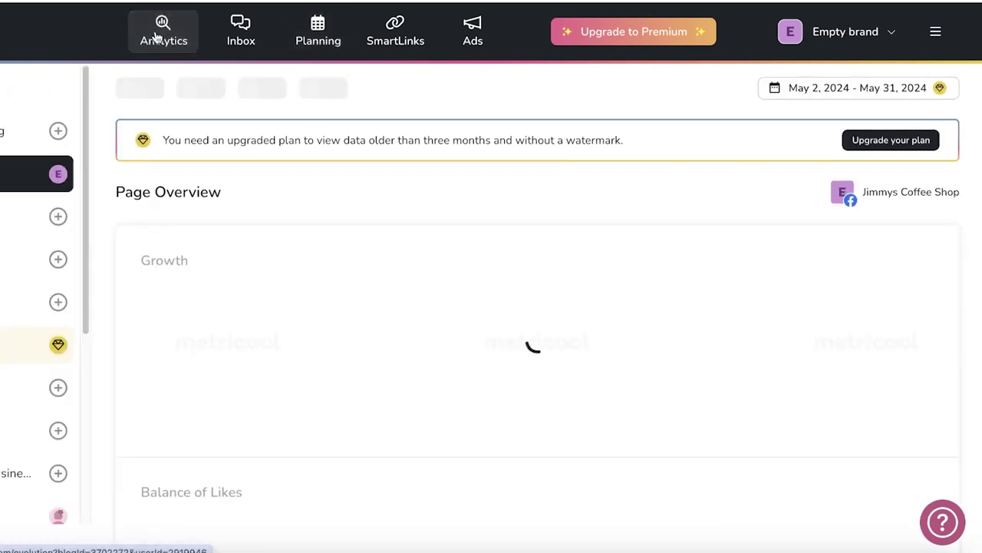
pyautogui.scroll(-3, 182, 272)
pyautogui.scroll(3, 182, 280)
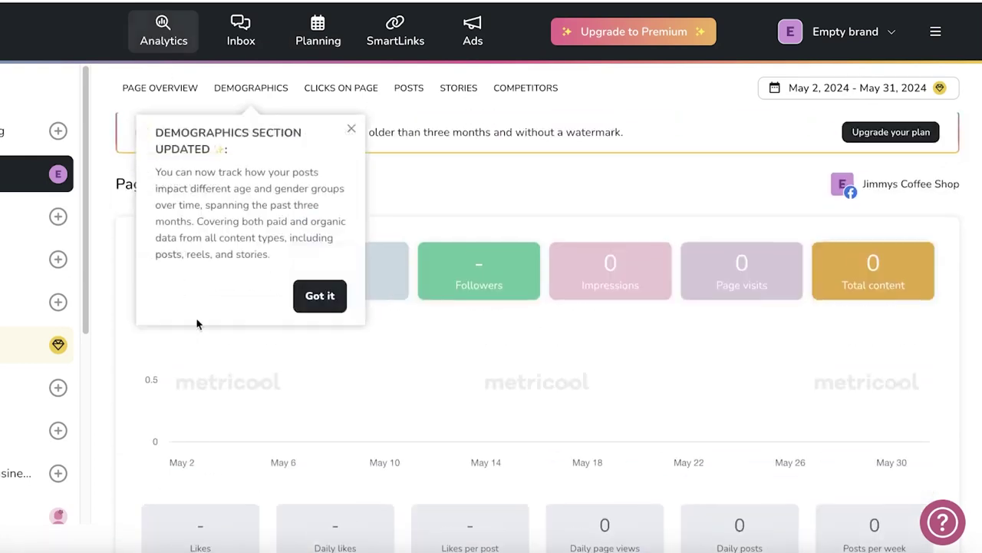
pyautogui.click(350, 128)
# Scroll through the Facebook Page Overview growth metrics and chart for May 2–31, 2024.
pyautogui.scroll(-4, 619, 329)
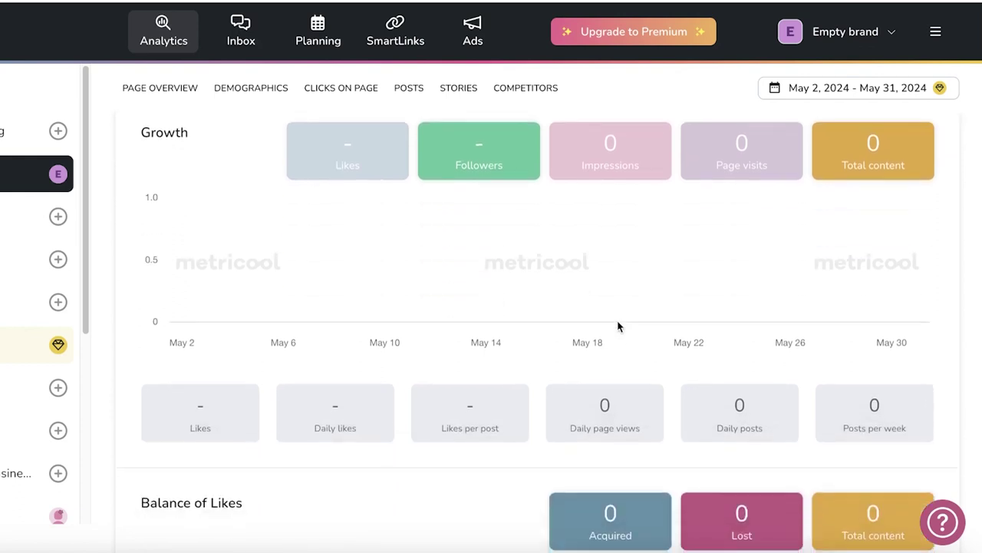
pyautogui.scroll(-2, 621, 328)
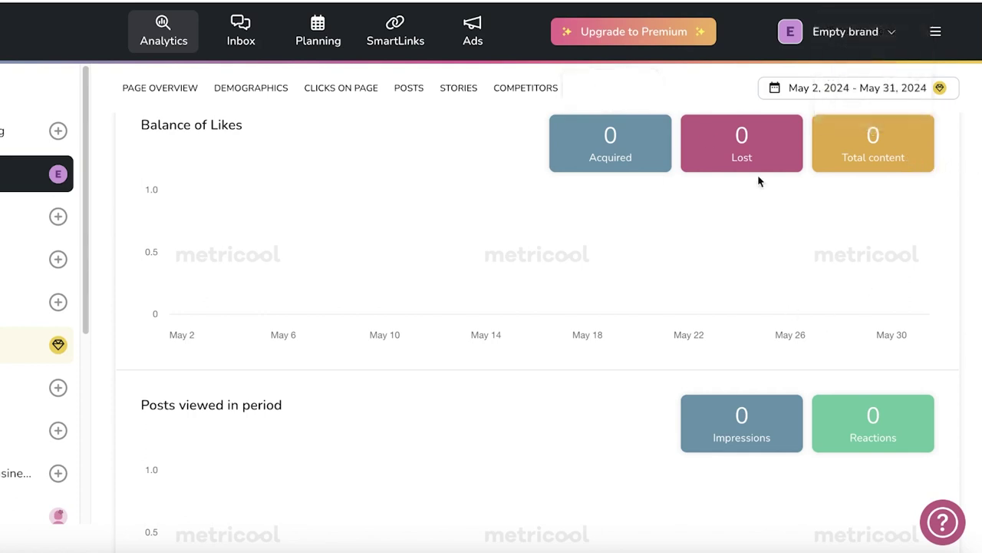
pyautogui.scroll(-3, 741, 126)
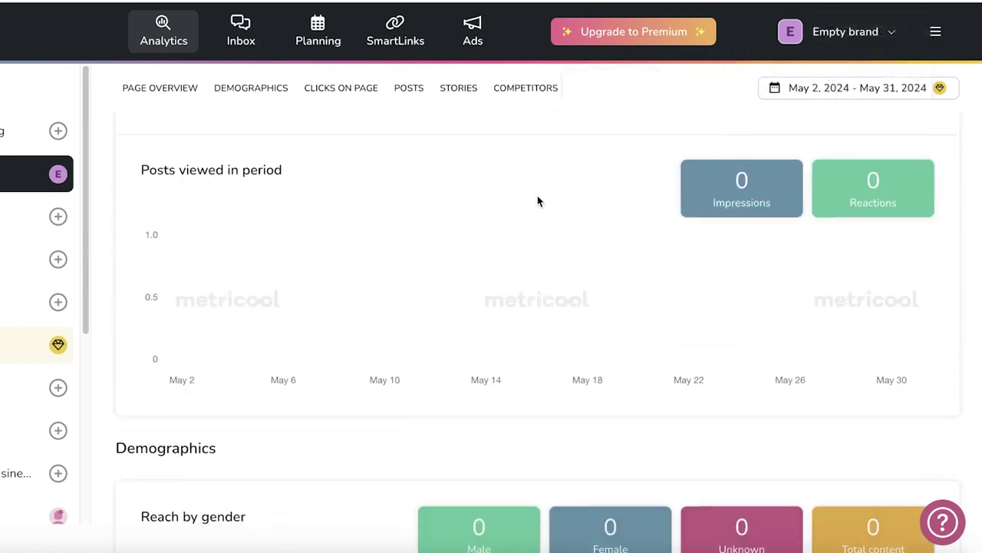
pyautogui.scroll(-7, 374, 248)
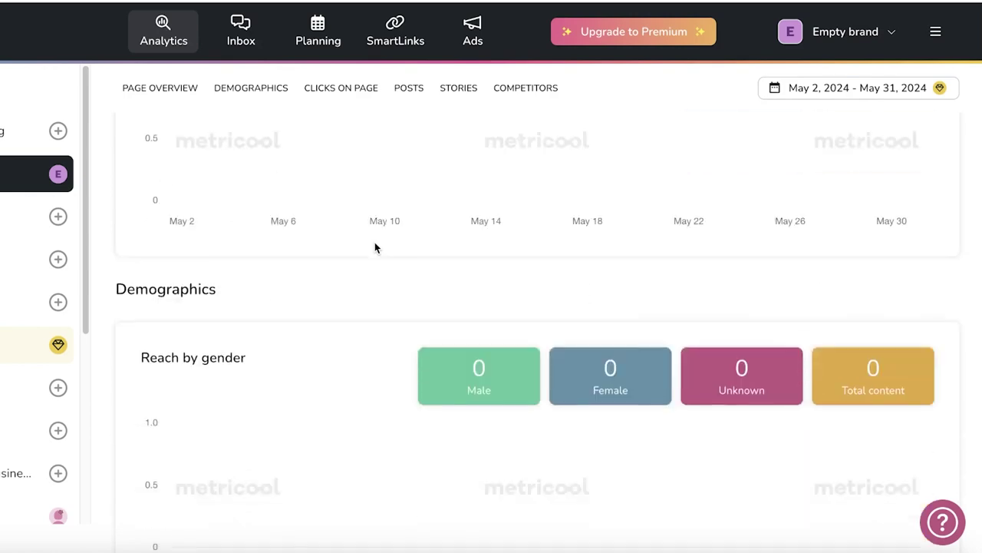
pyautogui.scroll(-8, 375, 248)
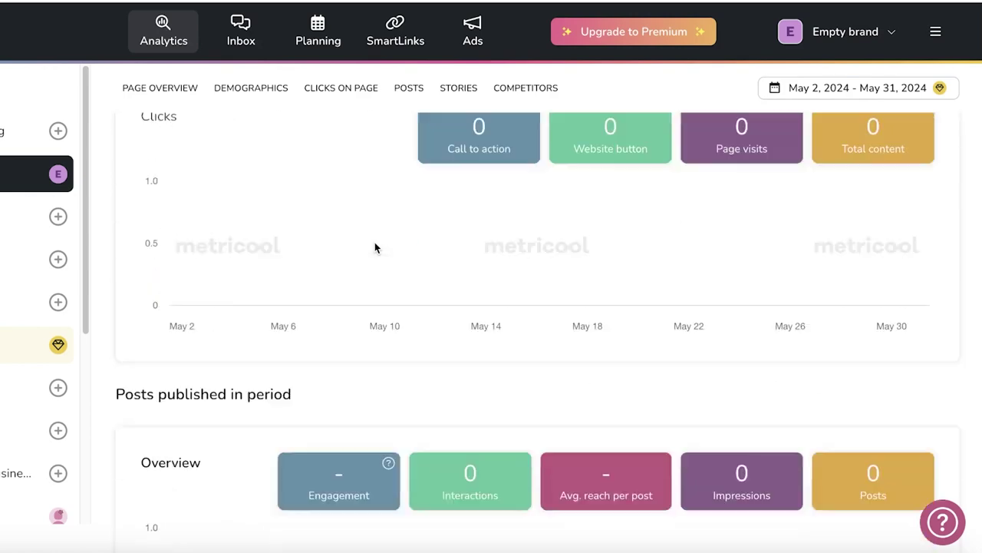
pyautogui.scroll(7, 374, 247)
pyautogui.scroll(-2, 374, 242)
pyautogui.scroll(2, 375, 242)
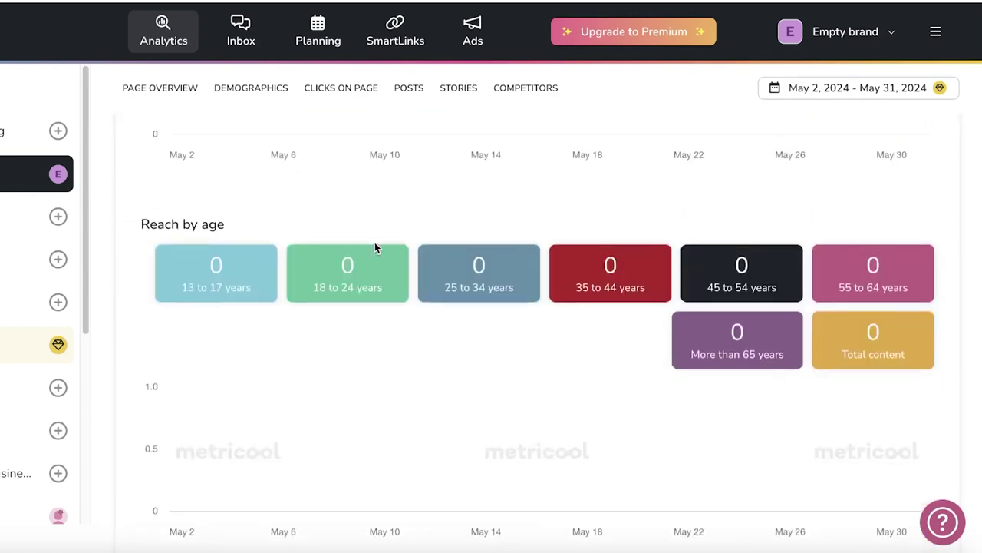
pyautogui.scroll(1, 460, 234)
pyautogui.scroll(3, 484, 239)
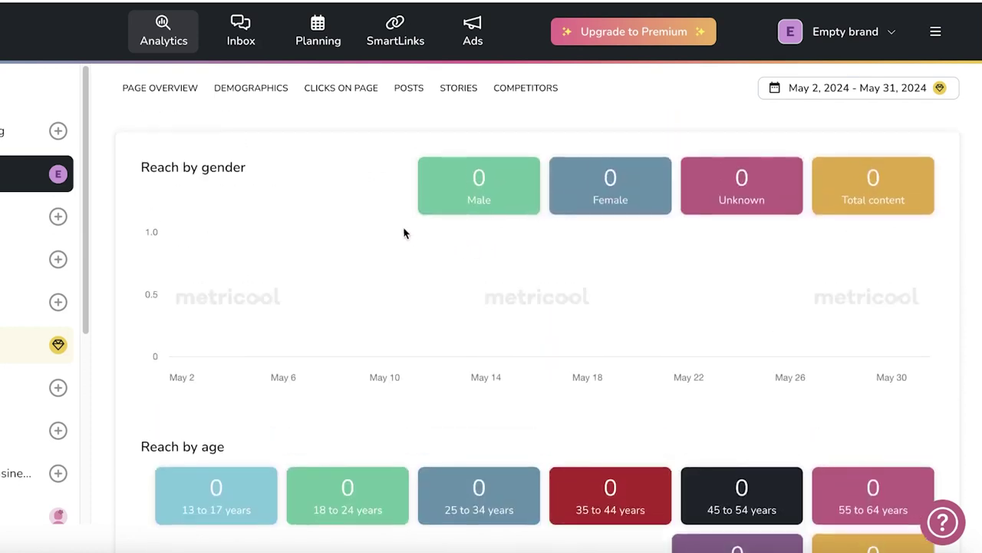
pyautogui.scroll(1, 660, 257)
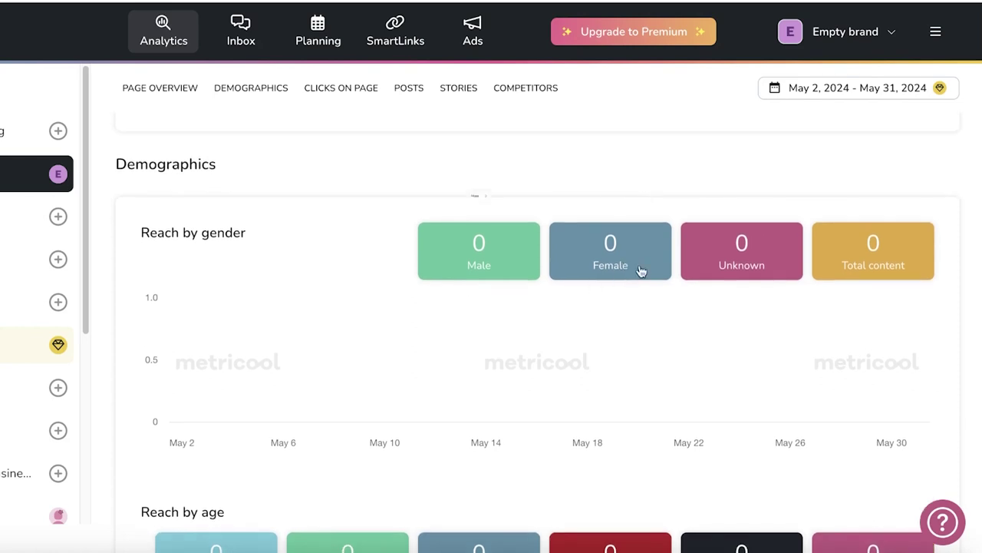
pyautogui.scroll(-6, 642, 284)
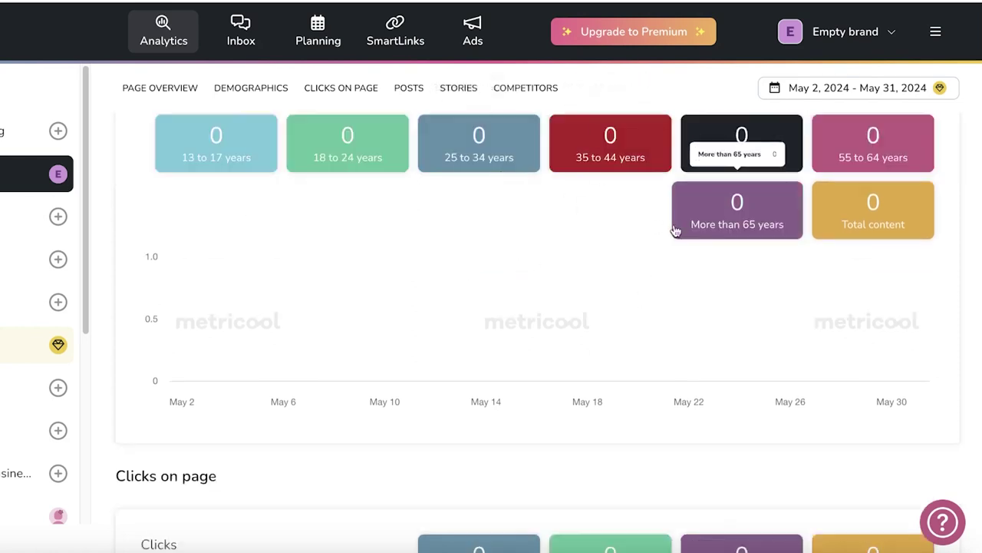
pyautogui.scroll(1, 601, 278)
pyautogui.scroll(-3, 596, 288)
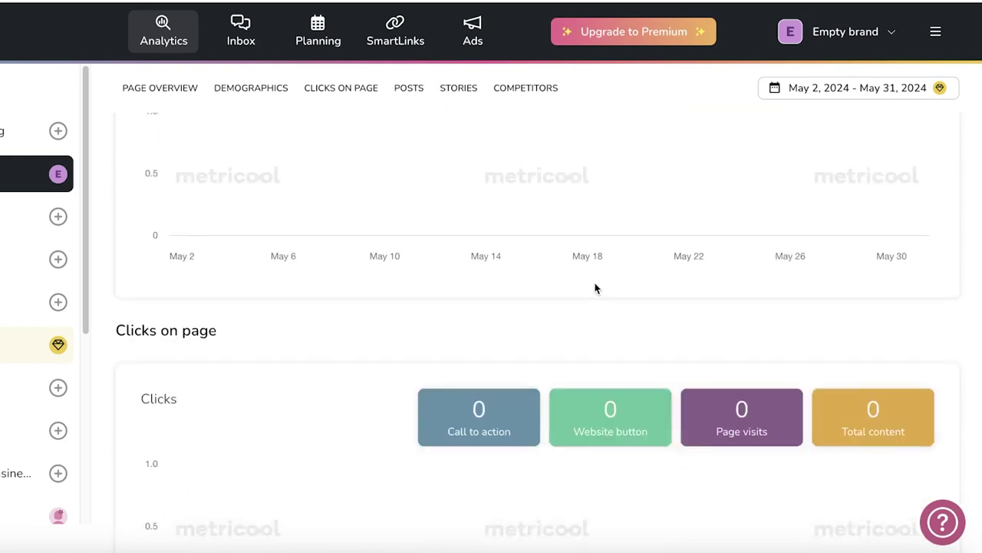
pyautogui.scroll(-1, 596, 299)
pyautogui.scroll(-2, 591, 317)
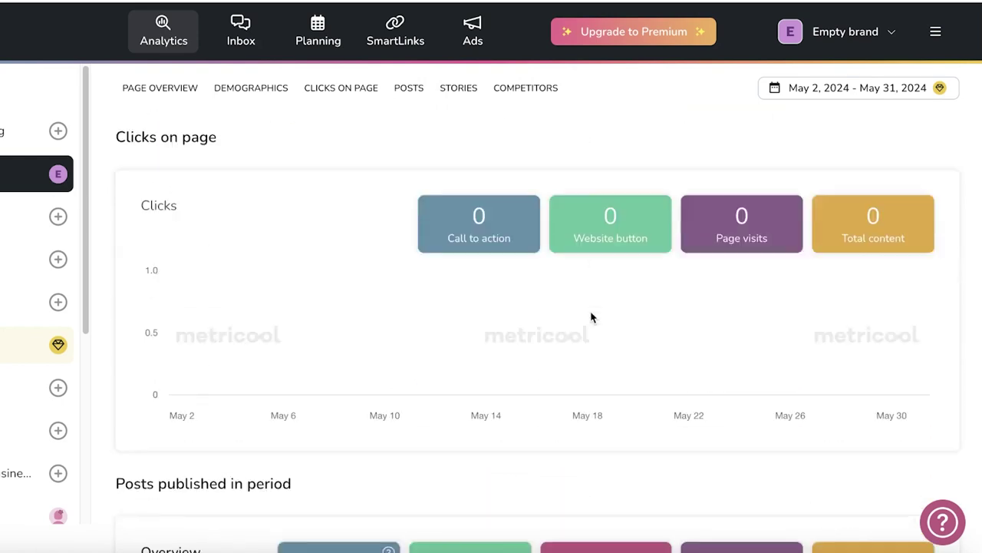
pyautogui.scroll(-4, 592, 320)
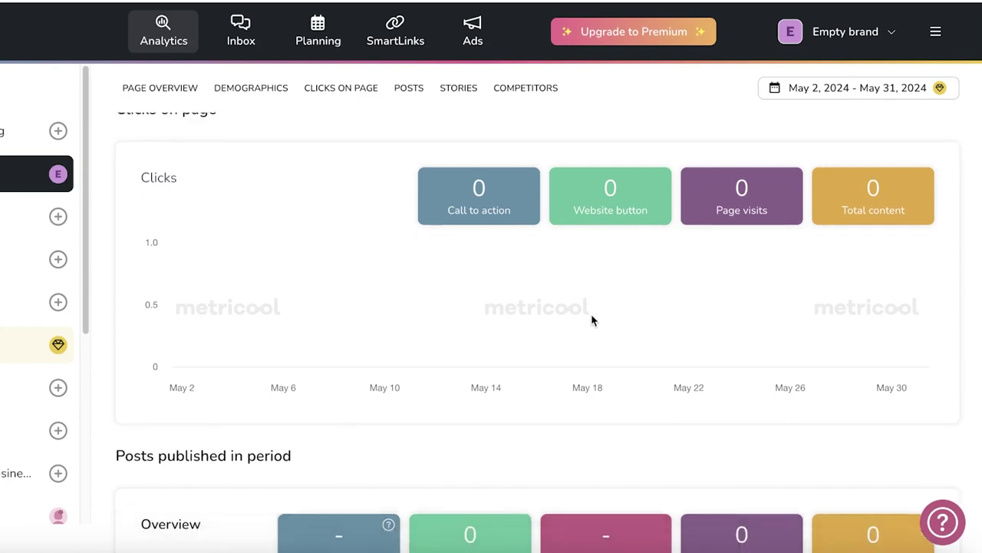
pyautogui.scroll(-8, 597, 322)
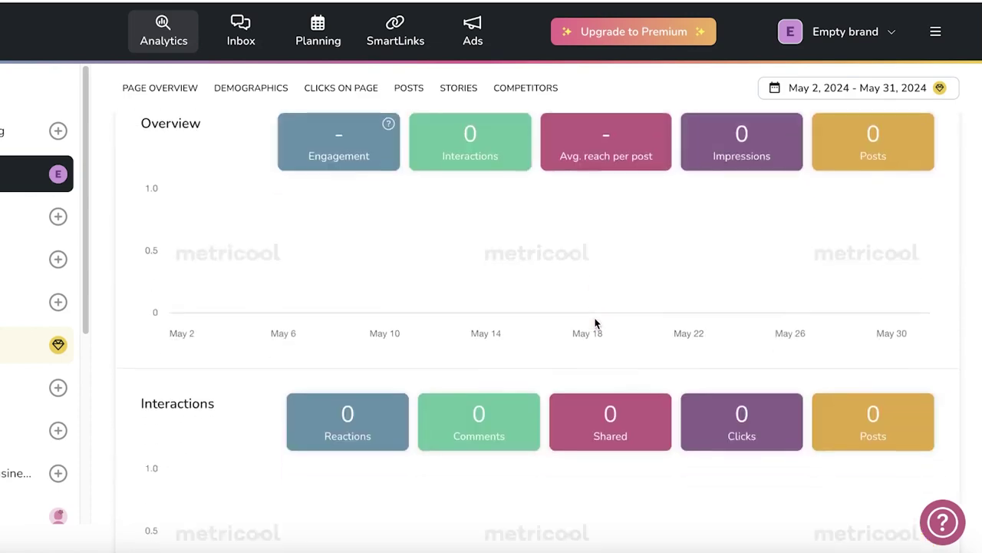
pyautogui.scroll(6, 595, 330)
pyautogui.scroll(-15, 595, 344)
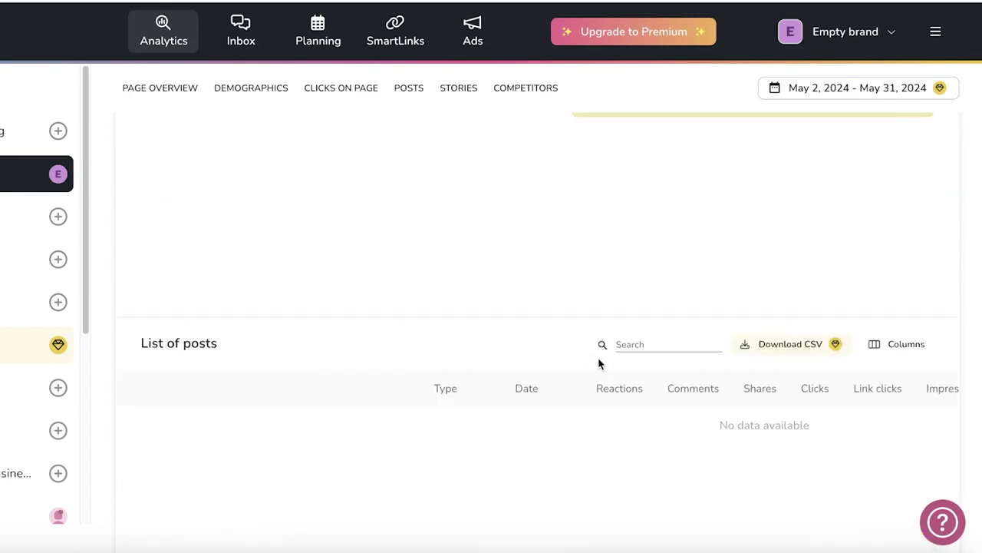
pyautogui.scroll(5, 600, 368)
pyautogui.scroll(10, 601, 374)
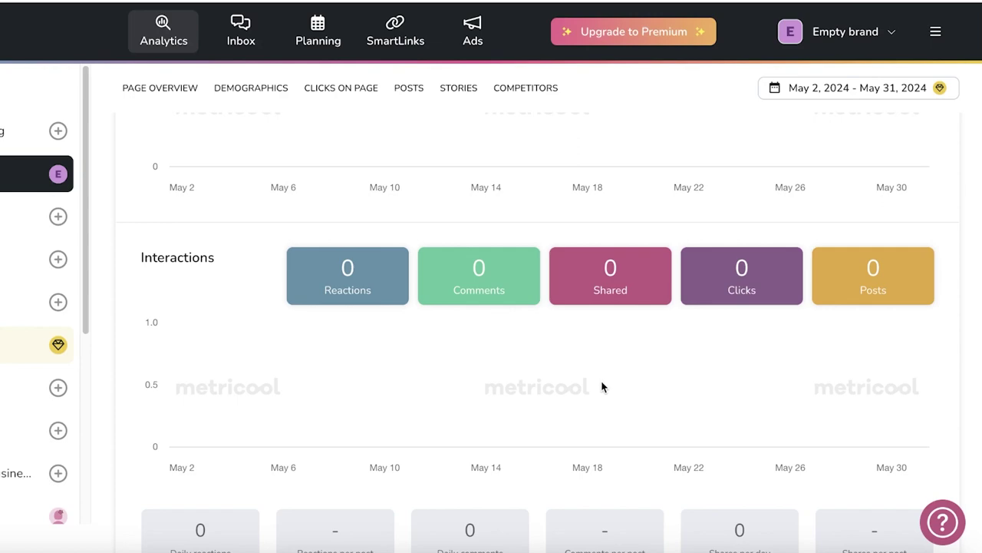
pyautogui.scroll(3, 602, 388)
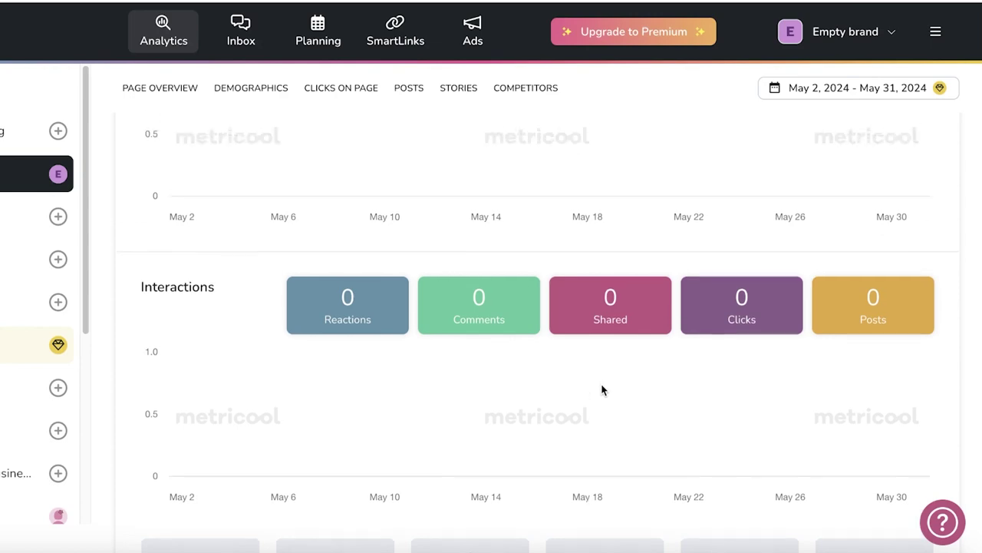
pyautogui.scroll(-8, 602, 387)
pyautogui.scroll(3, 602, 393)
pyautogui.scroll(8, 601, 392)
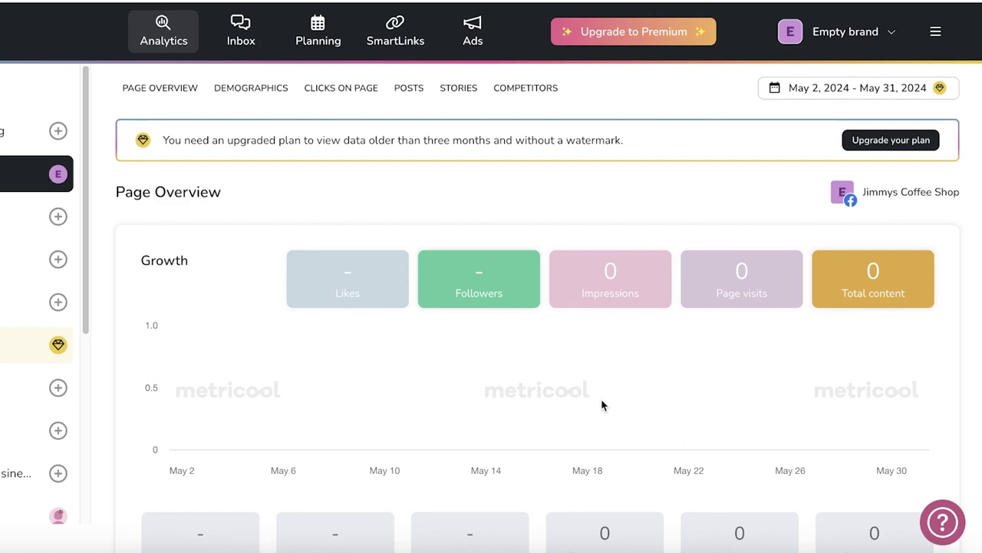
pyautogui.scroll(-3, 501, 351)
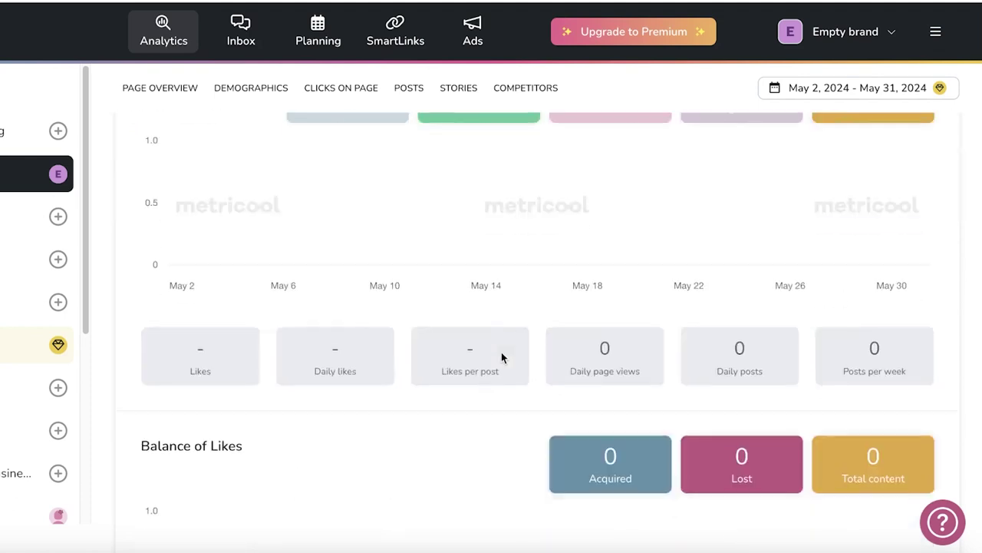
pyautogui.scroll(1, 499, 353)
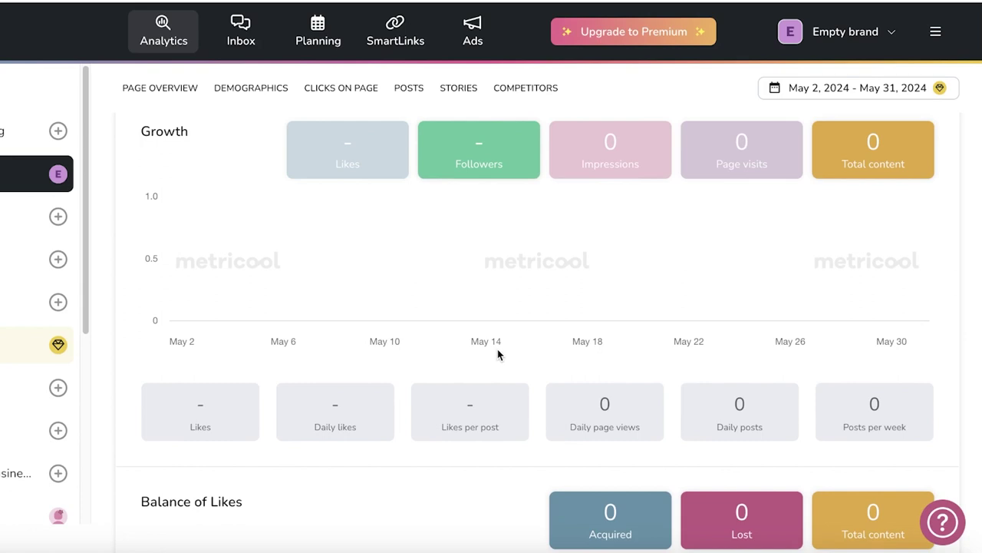
pyautogui.scroll(2, 228, 224)
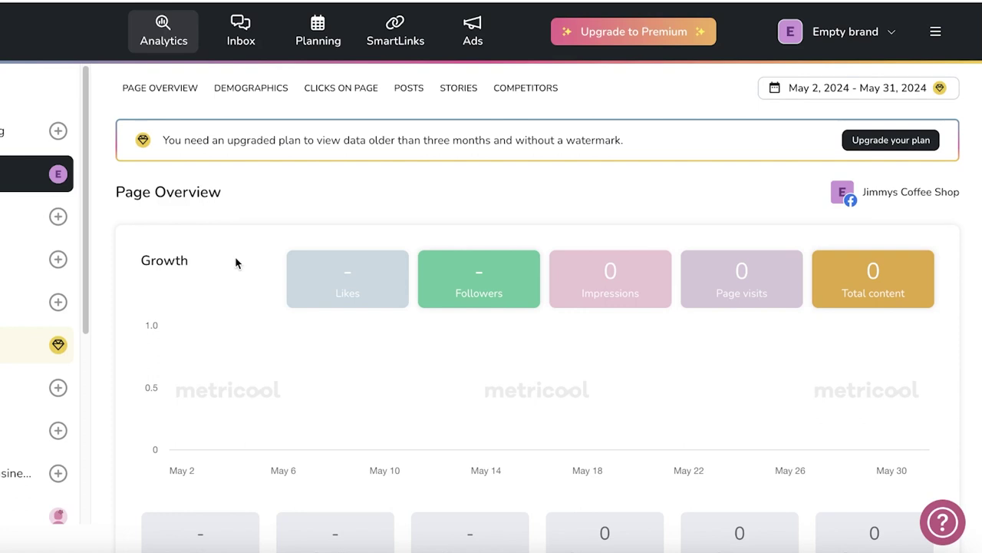
pyautogui.scroll(-1, 320, 369)
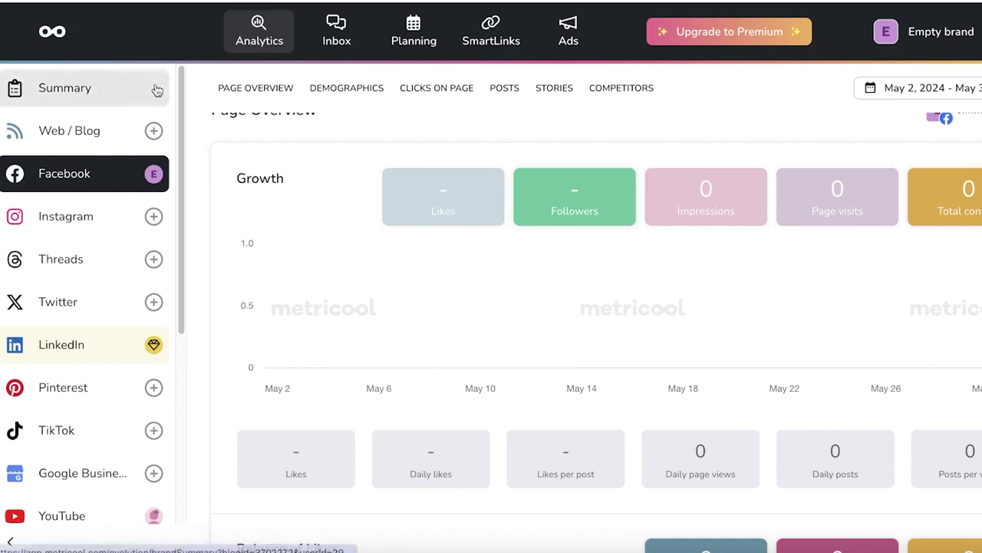
# Open the Inbox and toggle the Facebook and YouTube filters off and back on.
pyautogui.click(337, 28)
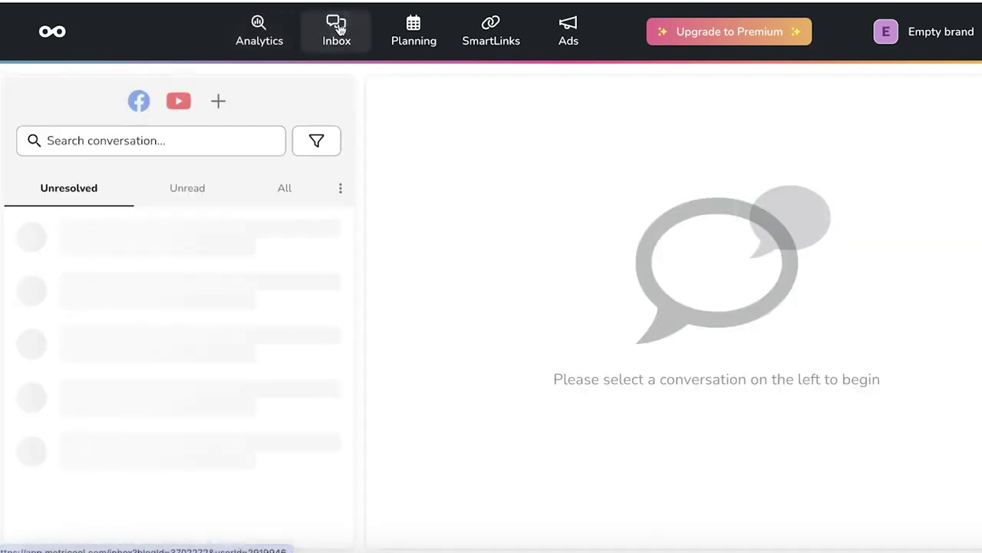
pyautogui.click(137, 106)
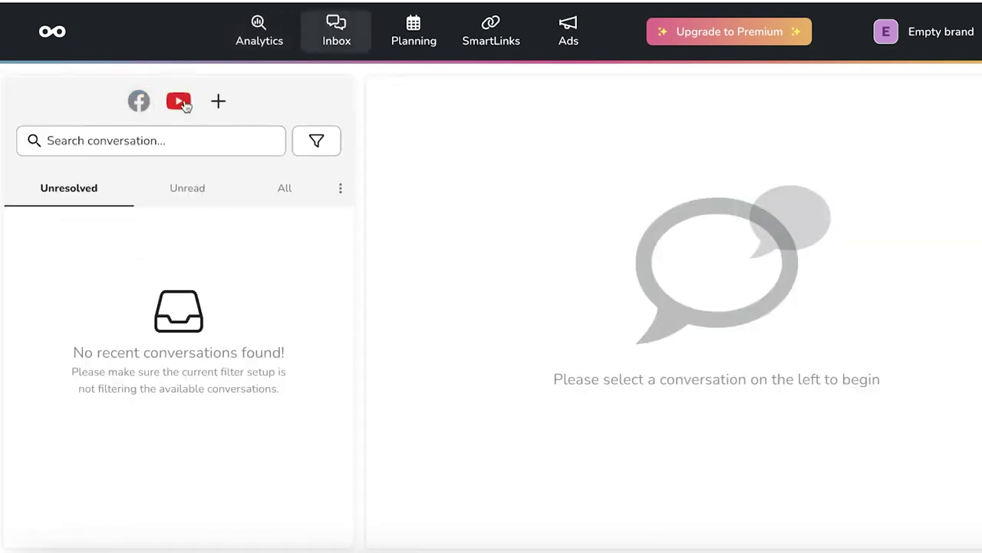
pyautogui.click(184, 105)
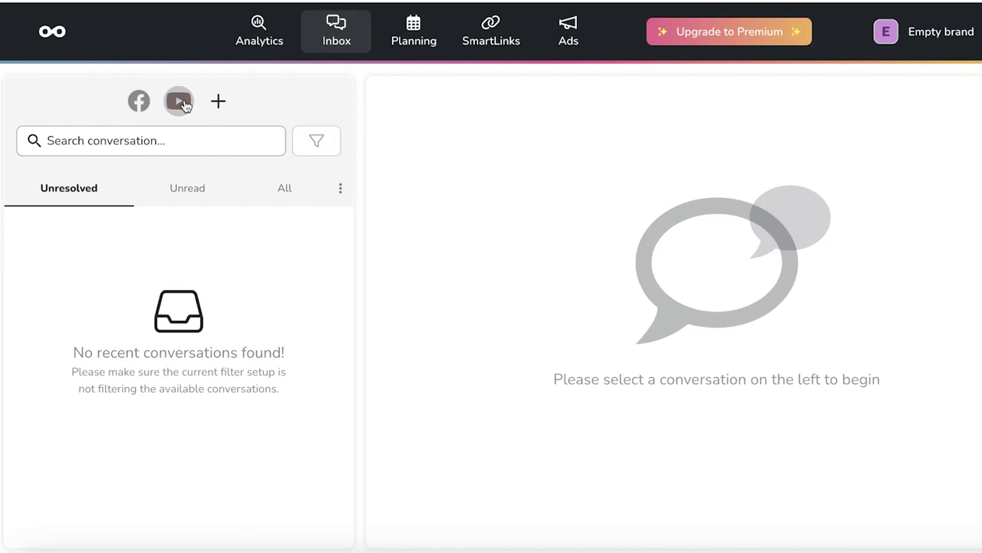
pyautogui.click(146, 105)
pyautogui.click(180, 103)
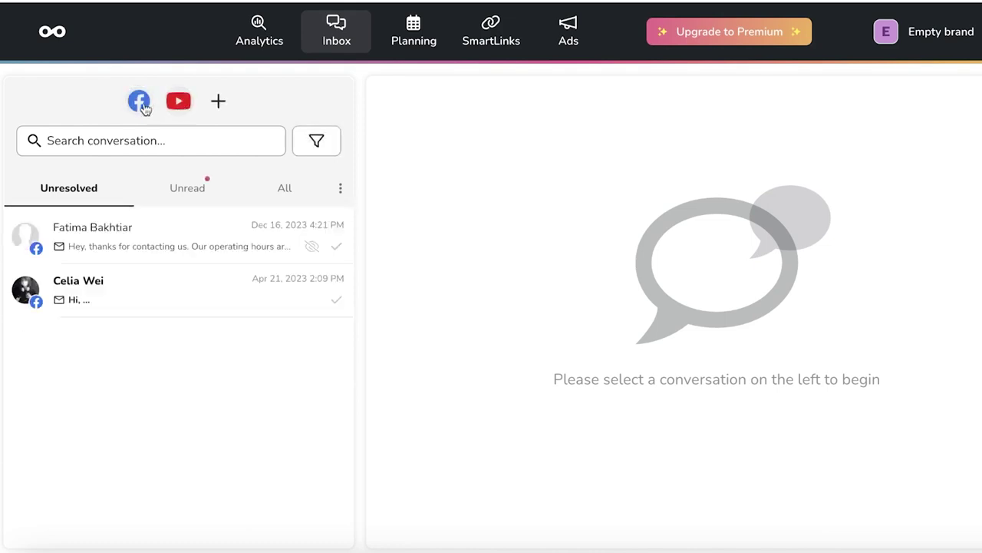
# Read the paper supplier and opening-hours conversations, then return to Planning.
pyautogui.click(77, 288)
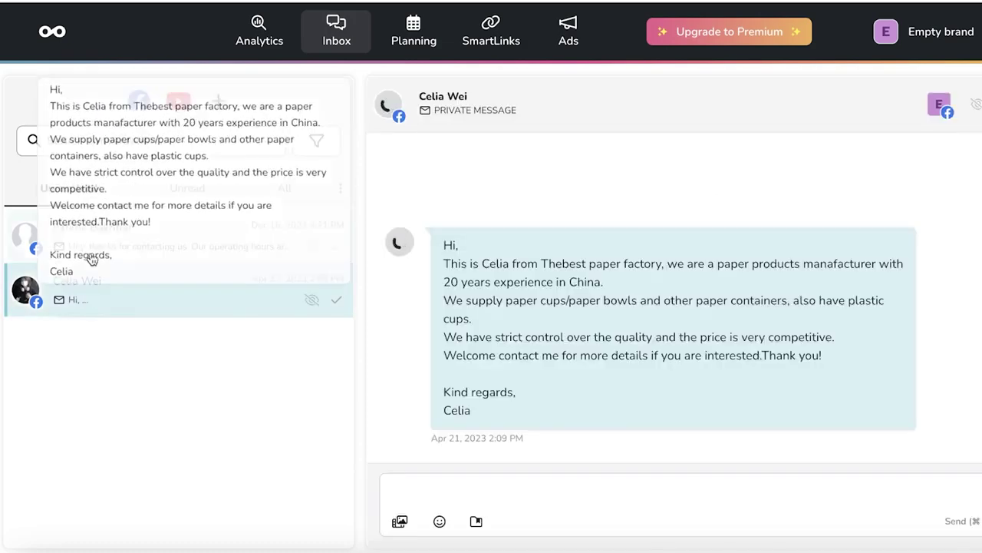
pyautogui.click(92, 250)
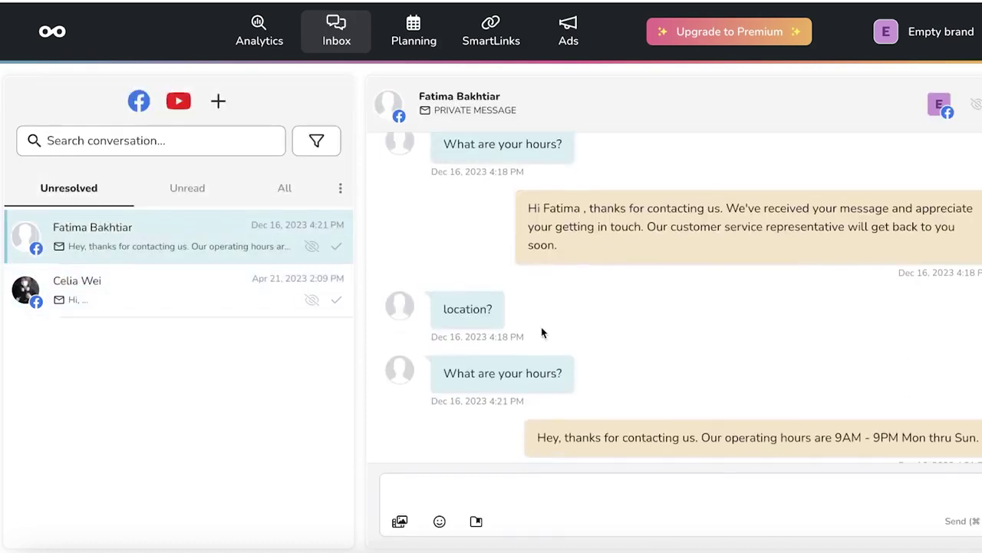
pyautogui.click(85, 310)
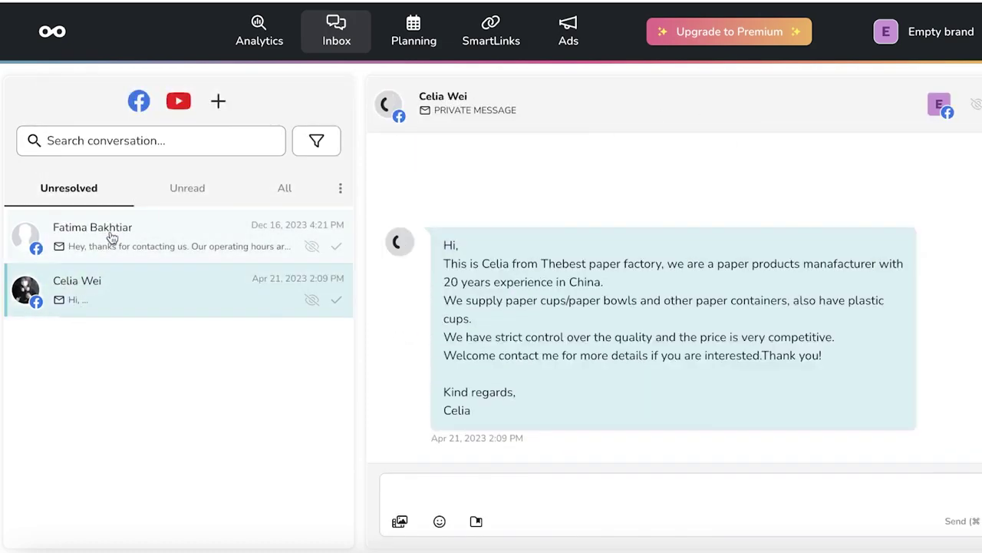
pyautogui.click(110, 237)
pyautogui.click(421, 25)
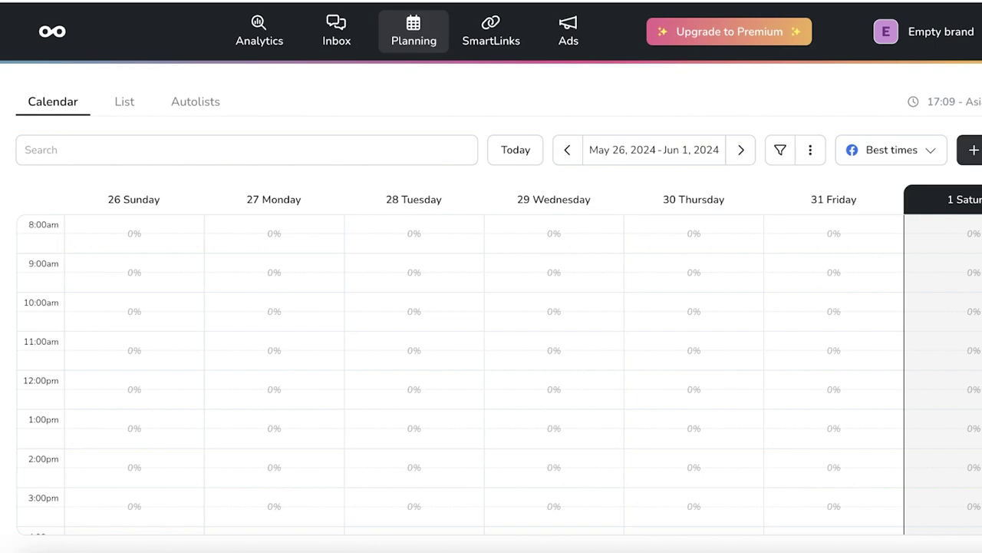
pyautogui.click(973, 150)
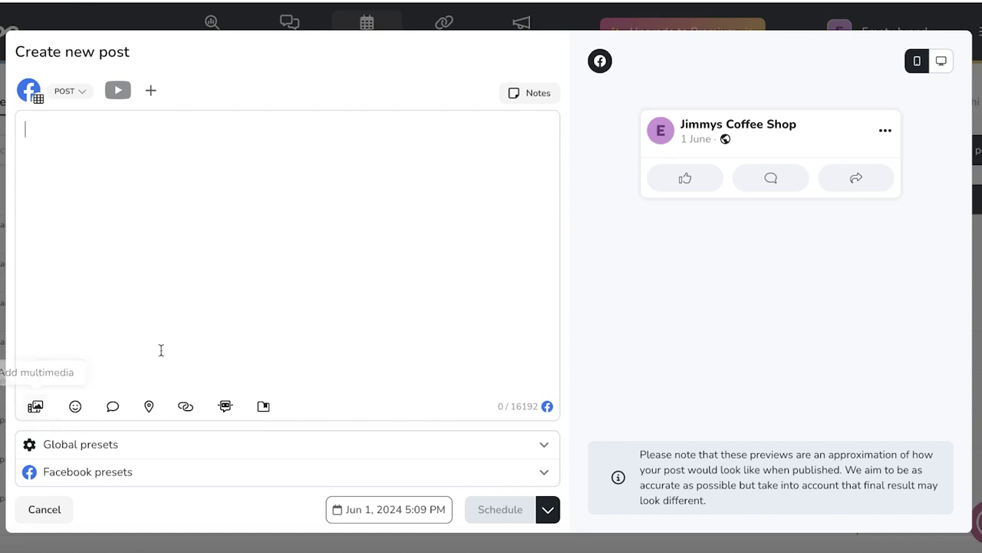
pyautogui.click(34, 412)
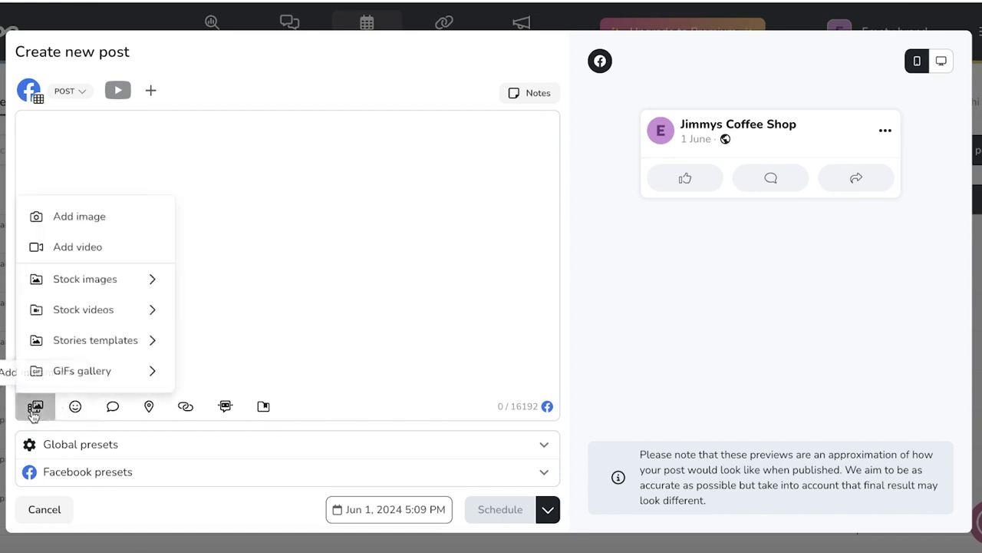
pyautogui.click(331, 270)
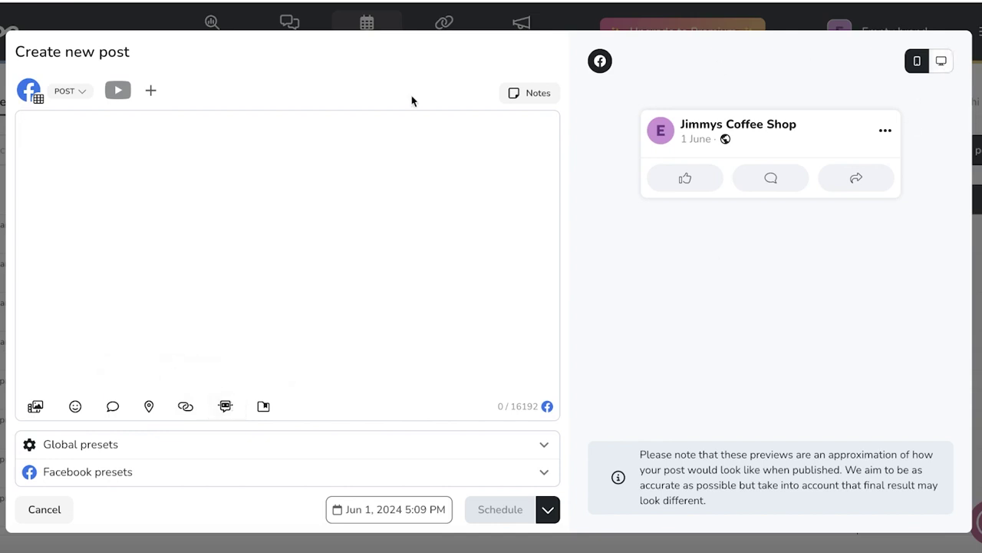
pyautogui.click(69, 513)
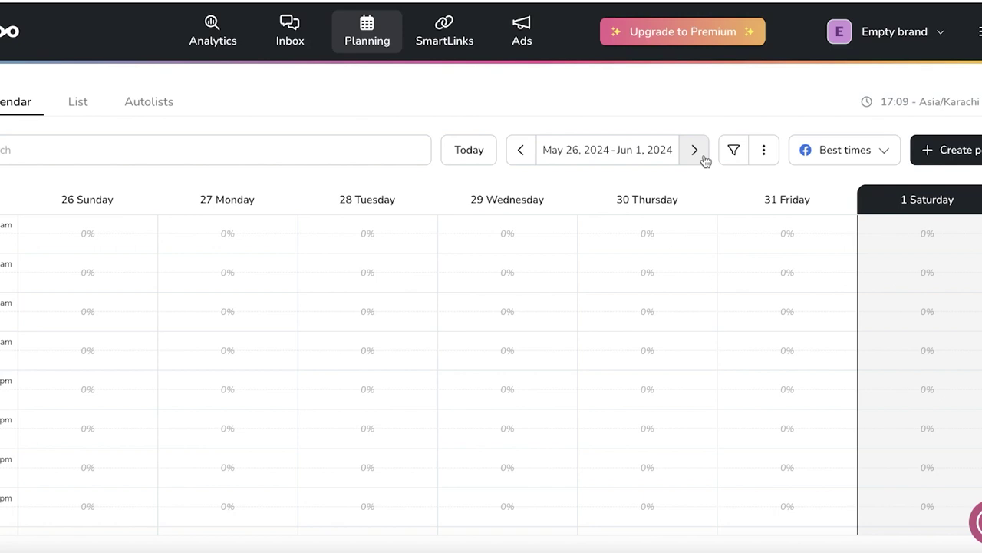
# Create the first SmartLink page, entering the owner's name and a matching URL slug.
pyautogui.click(435, 24)
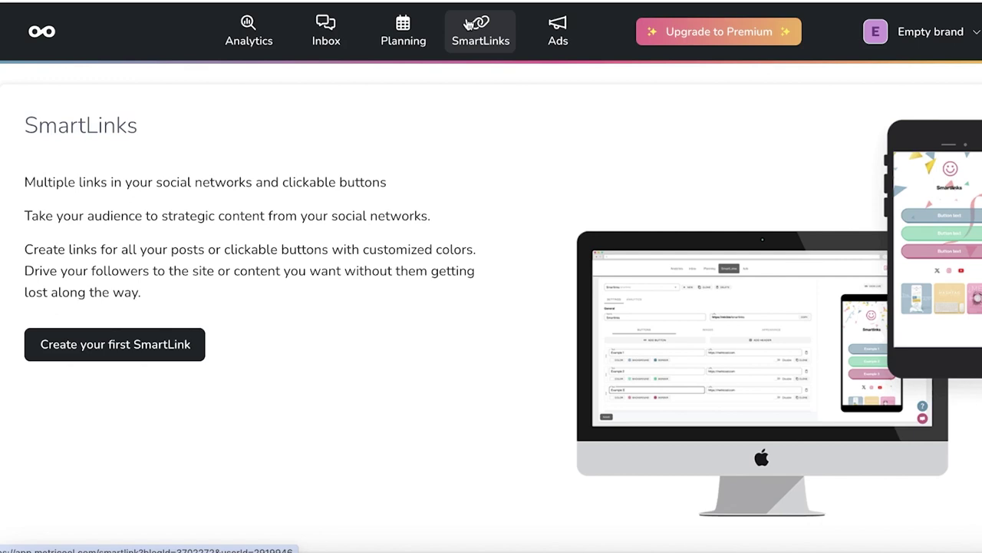
pyautogui.click(101, 347)
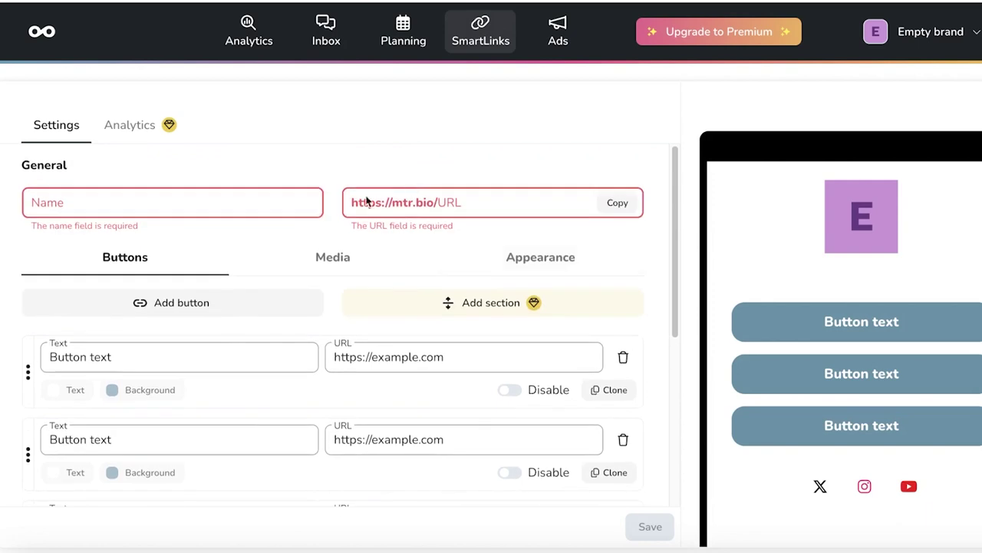
pyautogui.click(251, 192)
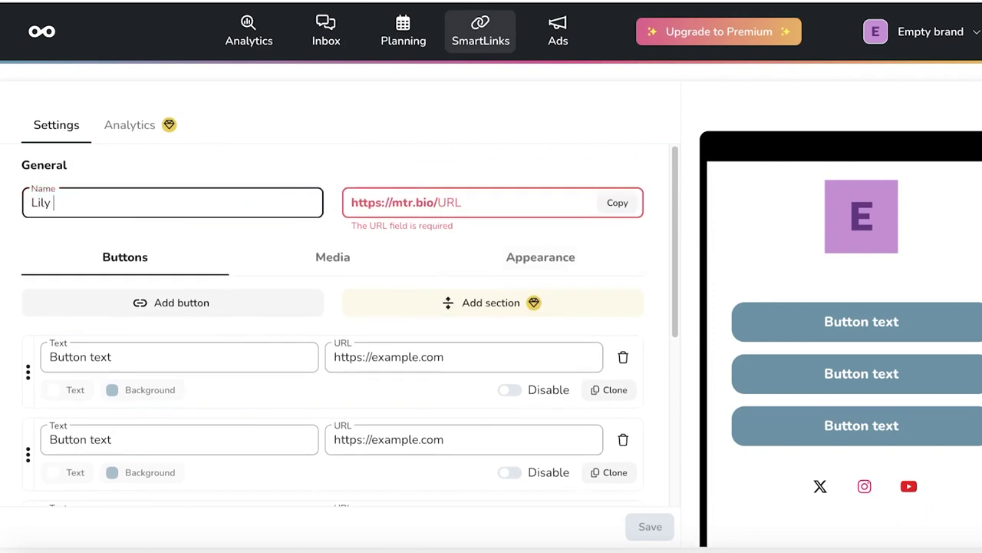
pyautogui.click(473, 215)
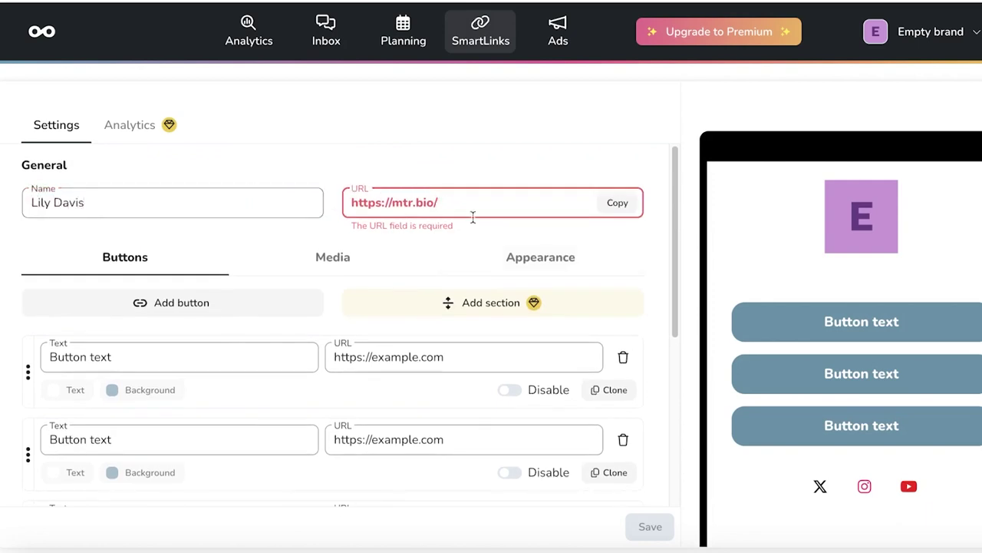
pyautogui.write('lilyd')
# Label the first SmartLink button 'My Youtube Channel'.
pyautogui.click(133, 361)
pyautogui.press('BackSpace')
pyautogui.press('BackSpace')
pyautogui.press('BackSpace')
pyautogui.press('BackSpace')
pyautogui.press('BackSpace')
pyautogui.press('BackSpace')
pyautogui.press('BackSpace')
pyautogui.press('BackSpace')
pyautogui.press('BackSpace')
pyautogui.press('BackSpace')
pyautogui.press('BackSpace')
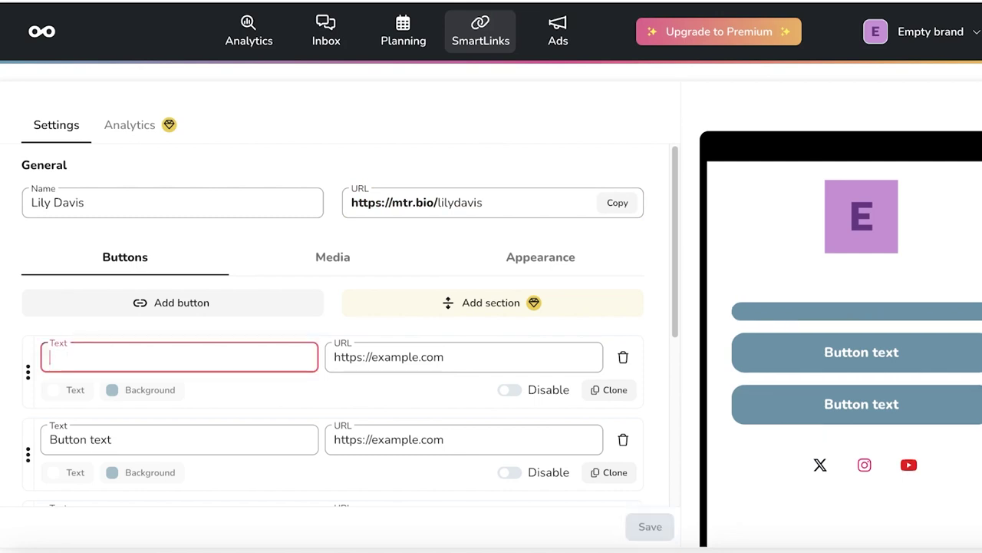
pyautogui.write('L')
pyautogui.press('BackSpace')
pyautogui.write('My Youtub')
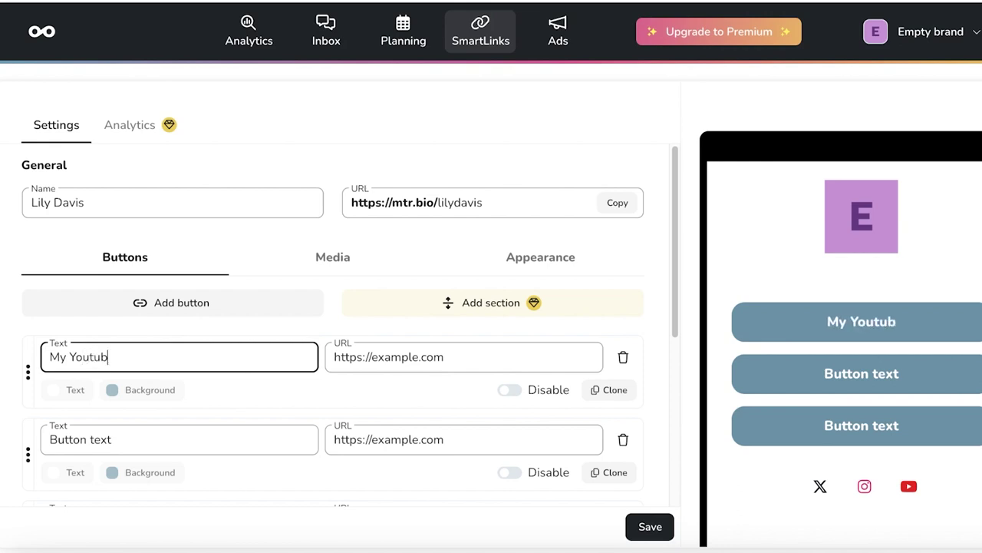
pyautogui.write('e Cha')
pyautogui.press('BackSpace')
pyautogui.write('hannel')
# Clear the second SmartLink button's label text completely.
pyautogui.click(391, 362)
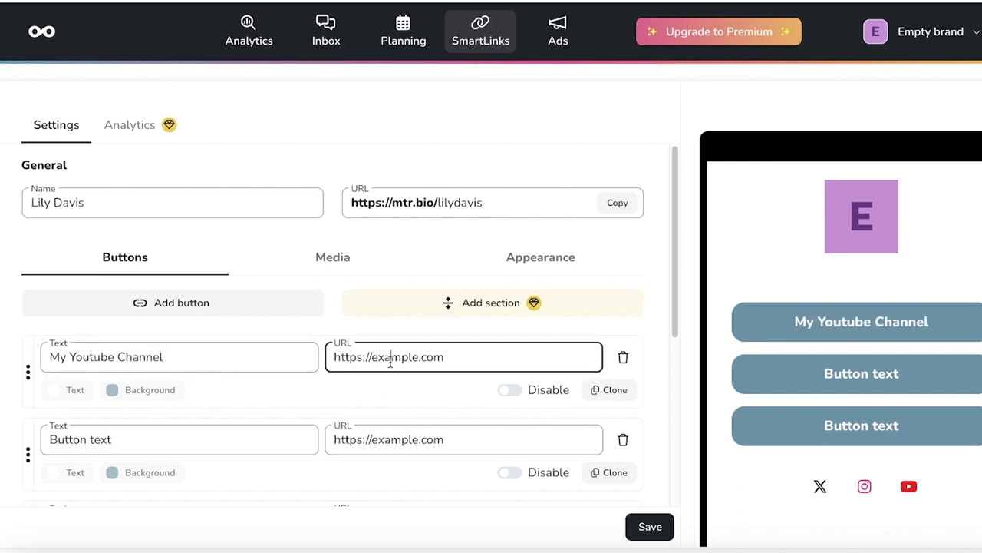
pyautogui.hotkey('shift', 'End')
pyautogui.click(392, 363)
pyautogui.doubleClick(140, 444)
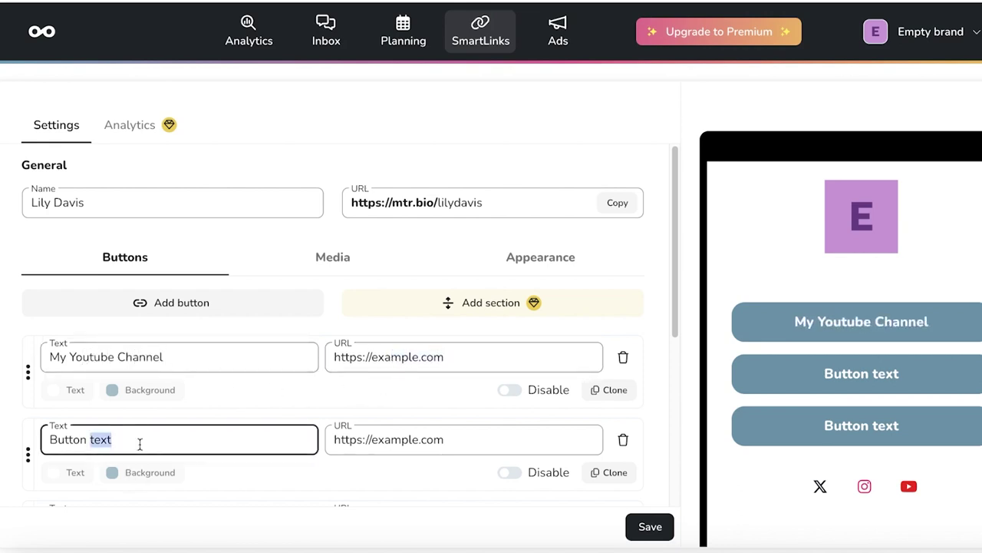
pyautogui.write('A')
pyautogui.press('BackSpace')
pyautogui.press('BackSpace')
pyautogui.press('BackSpace')
pyautogui.press('BackSpace')
pyautogui.press('BackSpace')
pyautogui.press('BackSpace')
pyautogui.press('BackSpace')
pyautogui.press('BackSpace')
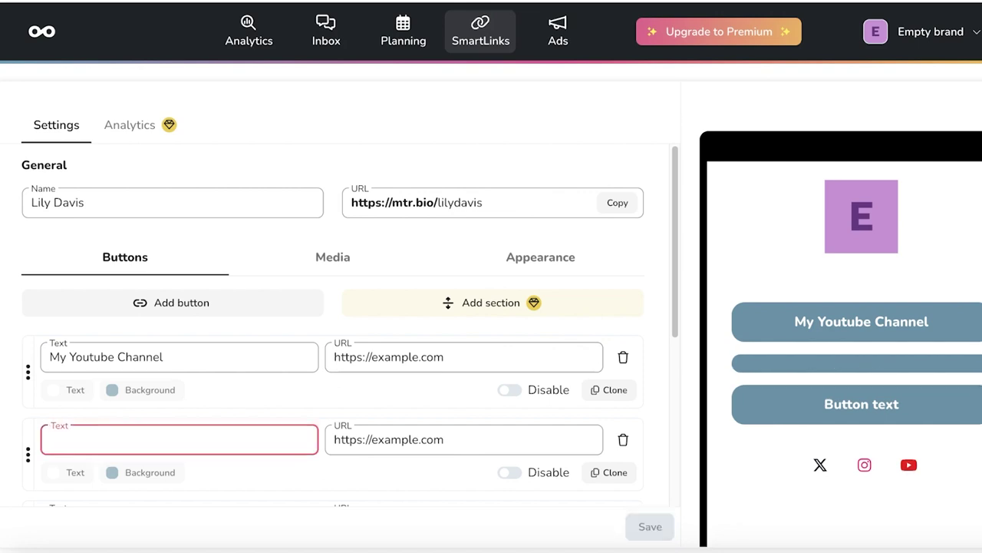
pyautogui.click(971, 42)
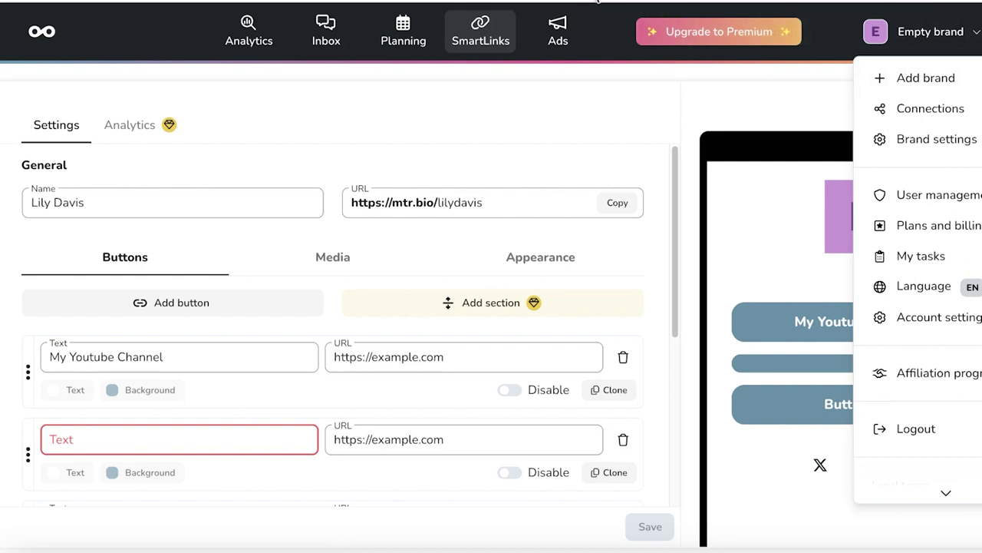
# Return to Analytics via the Metricool logo and collapse the 'Planner - The basics' checklist.
pyautogui.click(54, 40)
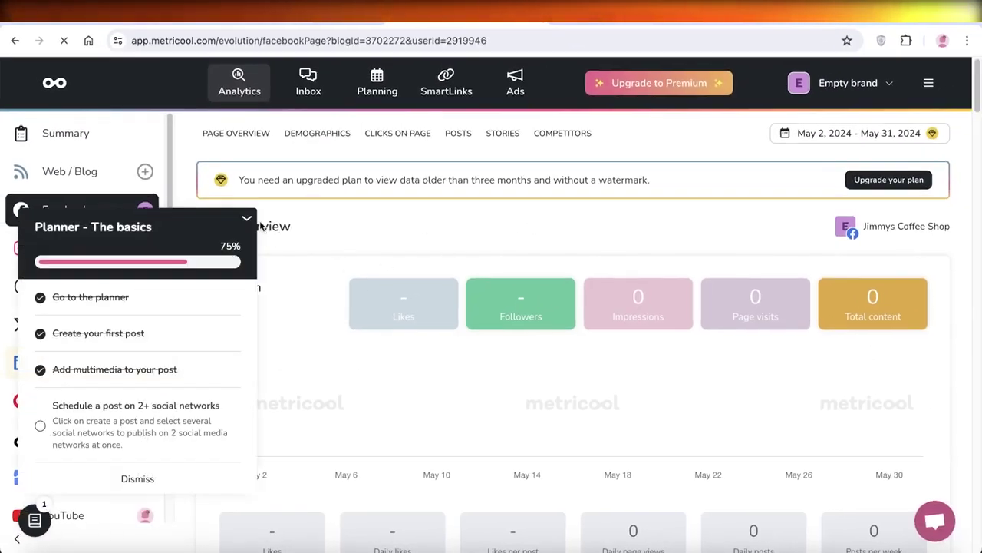
pyautogui.click(246, 218)
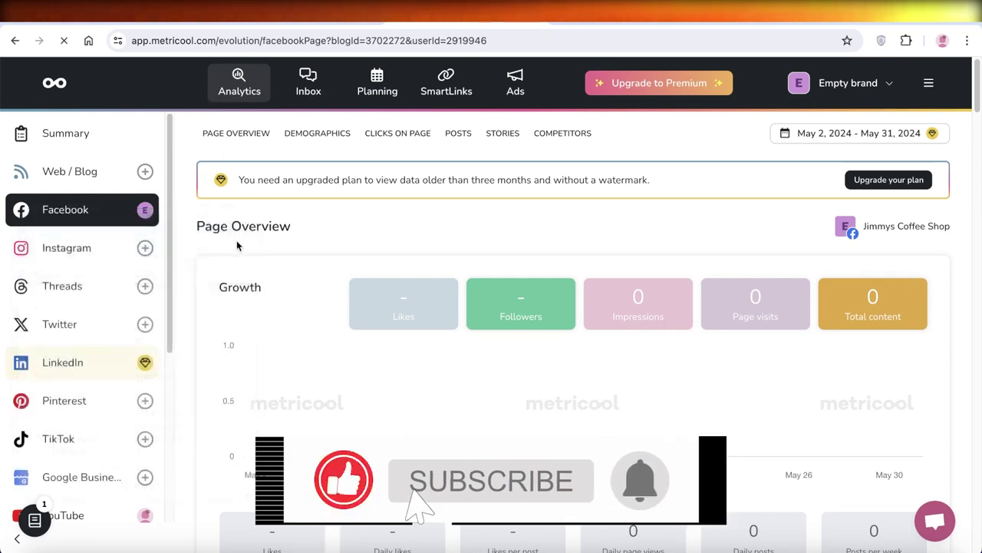